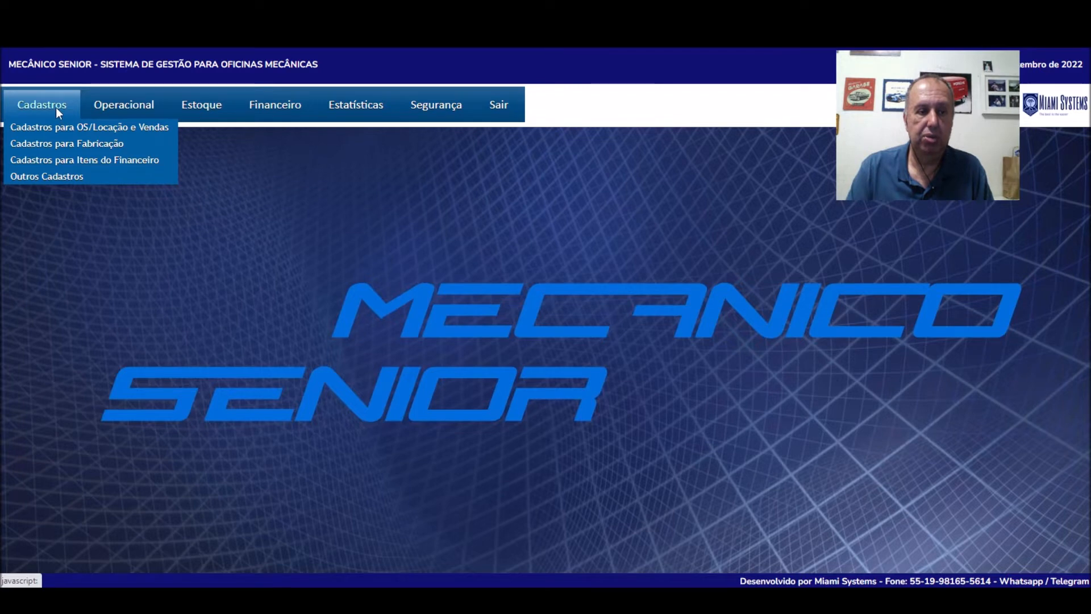
- Open the register of parts, finished products and raw materials (Cadastro de Peças/Produtos Acabados e Matéria Prima)
{"action": "mouse_move", "coordinate": [114, 107]}
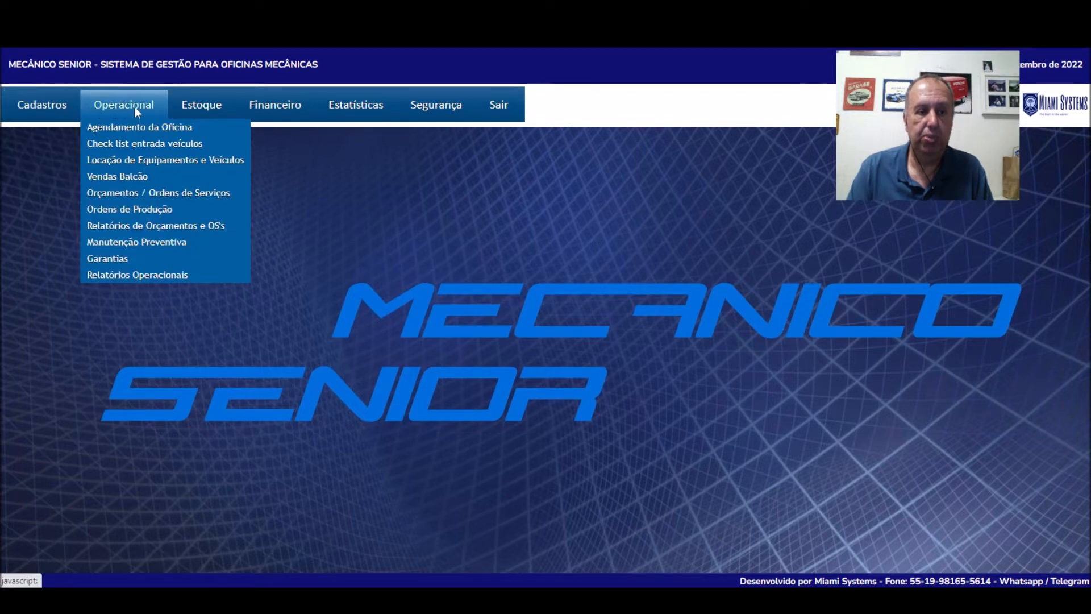
{"action": "mouse_move", "coordinate": [187, 104]}
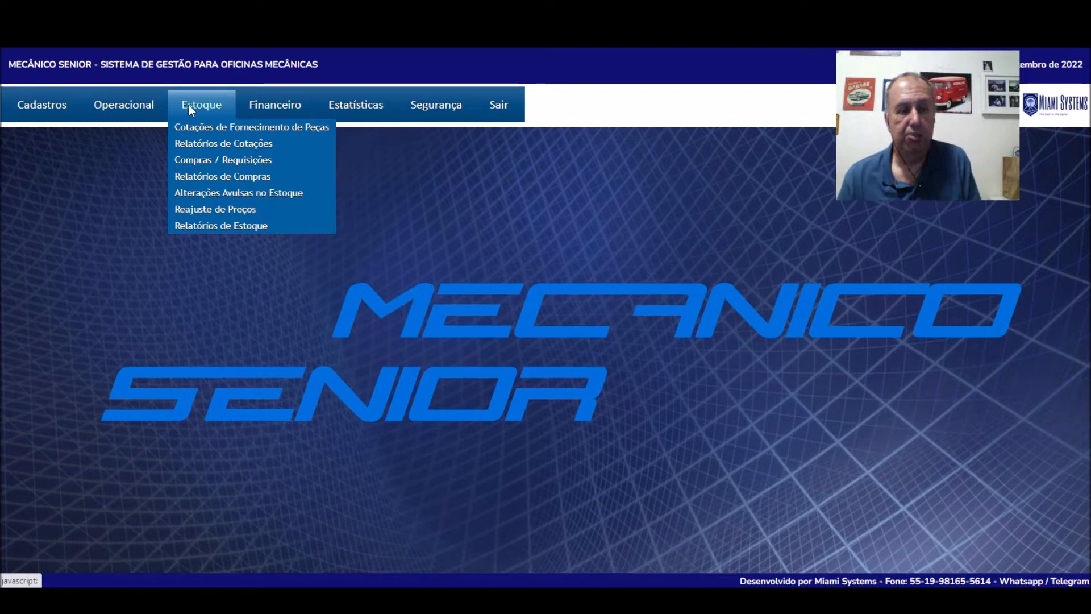
{"action": "mouse_move", "coordinate": [63, 107]}
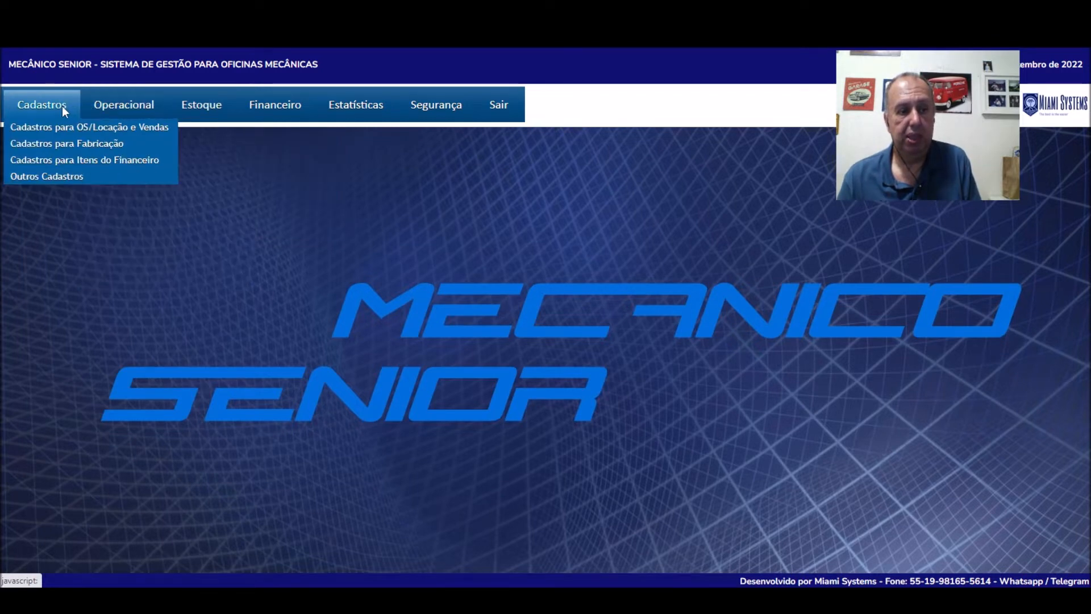
{"action": "mouse_move", "coordinate": [62, 128]}
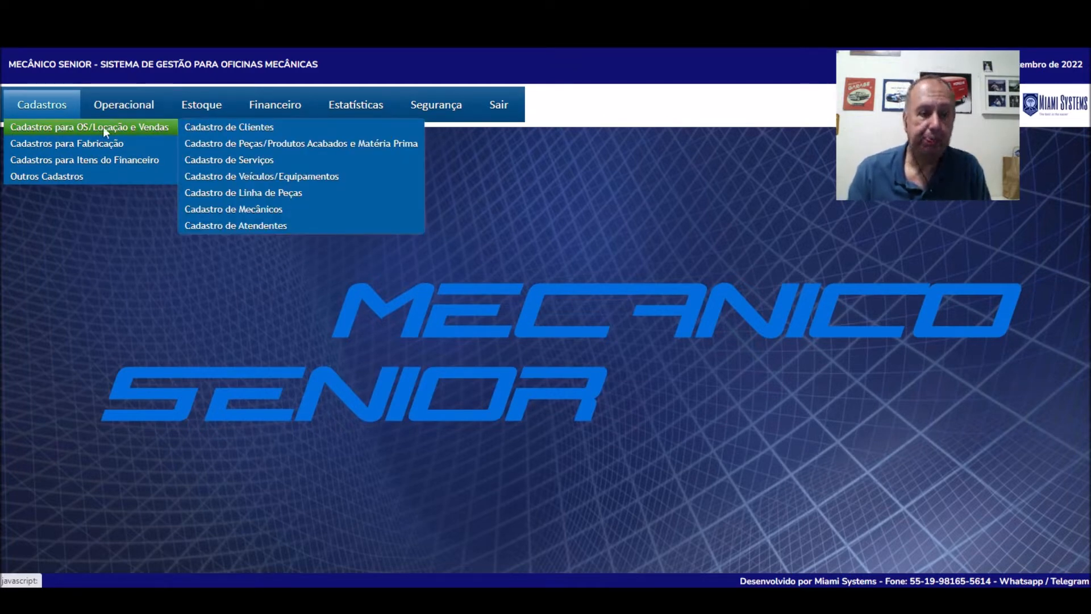
{"action": "left_click", "coordinate": [201, 144]}
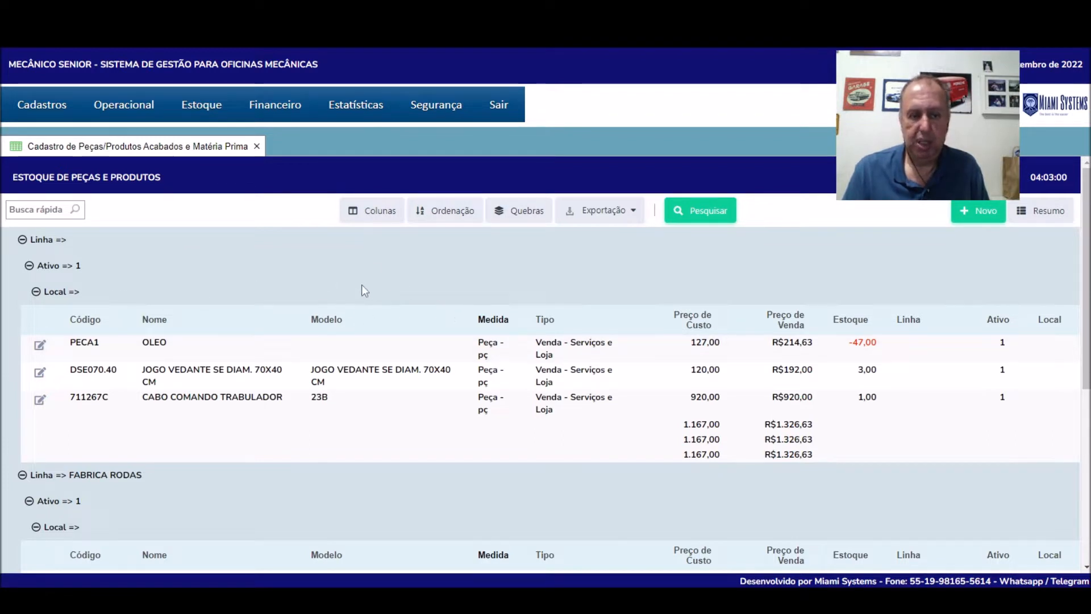
- Examine the stock list's product lines and item types, including the finished product RODA FREEDOM TIPO 1
{"action": "scroll", "coordinate": [355, 285], "scroll_direction": "down", "scroll_amount": 1}
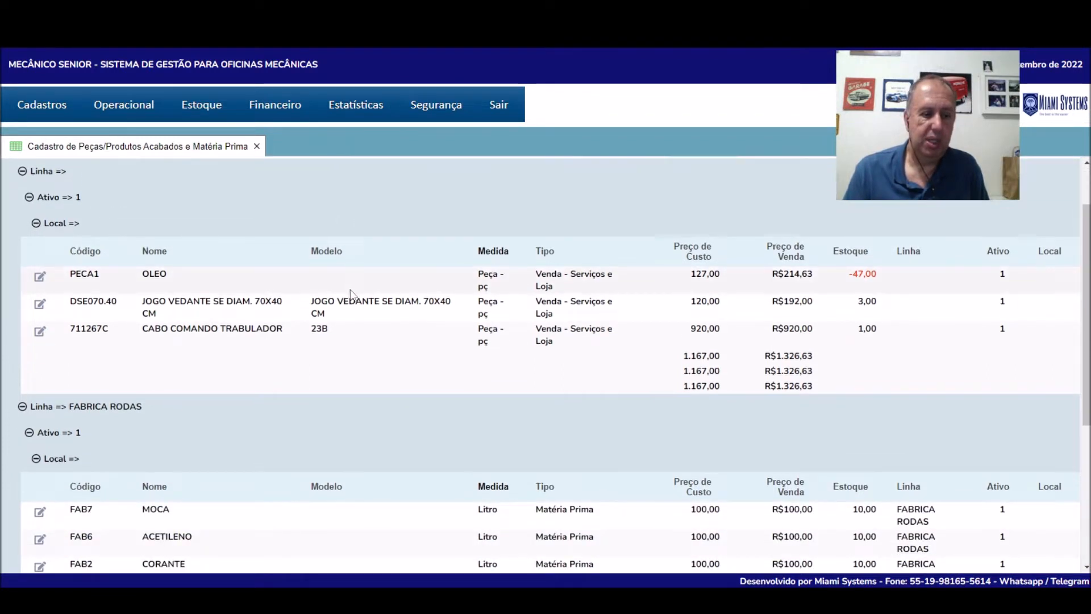
{"action": "scroll", "coordinate": [91, 268], "scroll_direction": "up", "scroll_amount": 1}
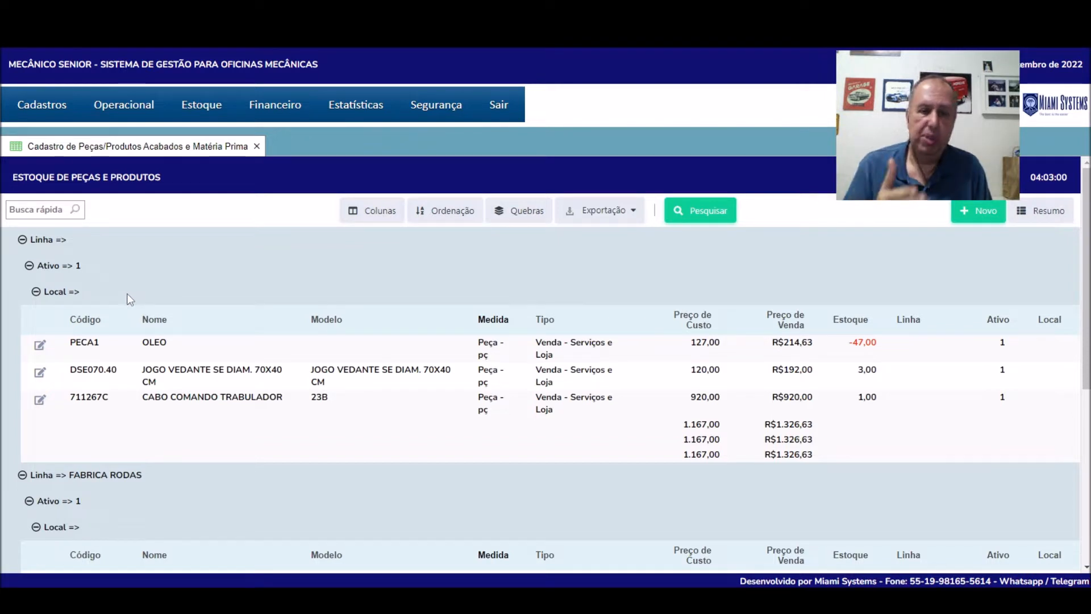
{"action": "mouse_move", "coordinate": [360, 105]}
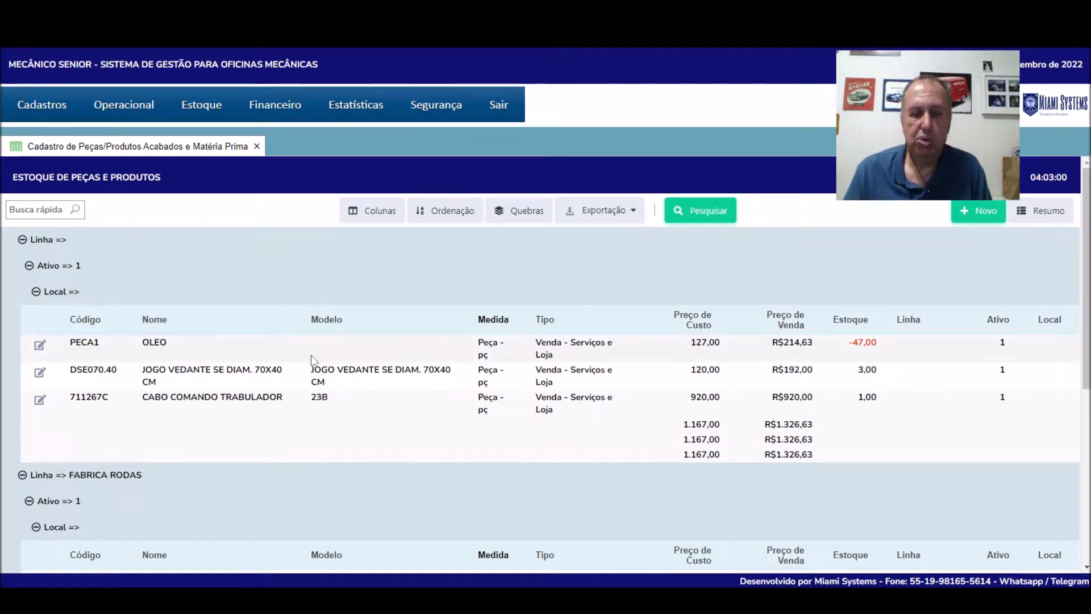
{"action": "scroll", "coordinate": [347, 372], "scroll_direction": "down", "scroll_amount": 5}
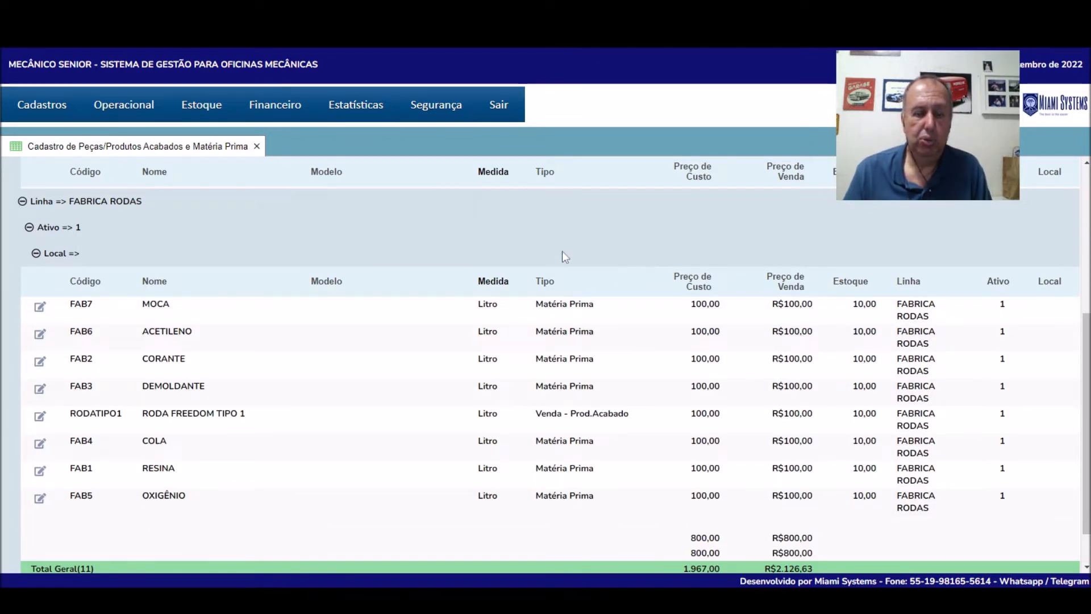
{"action": "scroll", "coordinate": [562, 252], "scroll_direction": "up", "scroll_amount": 5}
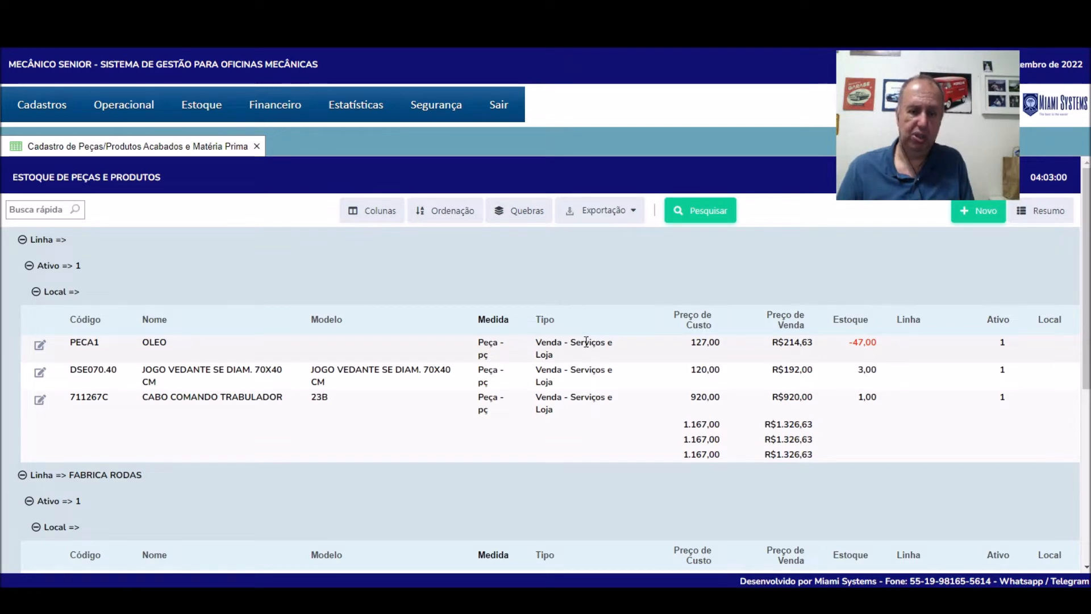
{"action": "scroll", "coordinate": [586, 341], "scroll_direction": "down", "scroll_amount": 3}
{"action": "scroll", "coordinate": [619, 350], "scroll_direction": "down", "scroll_amount": 2}
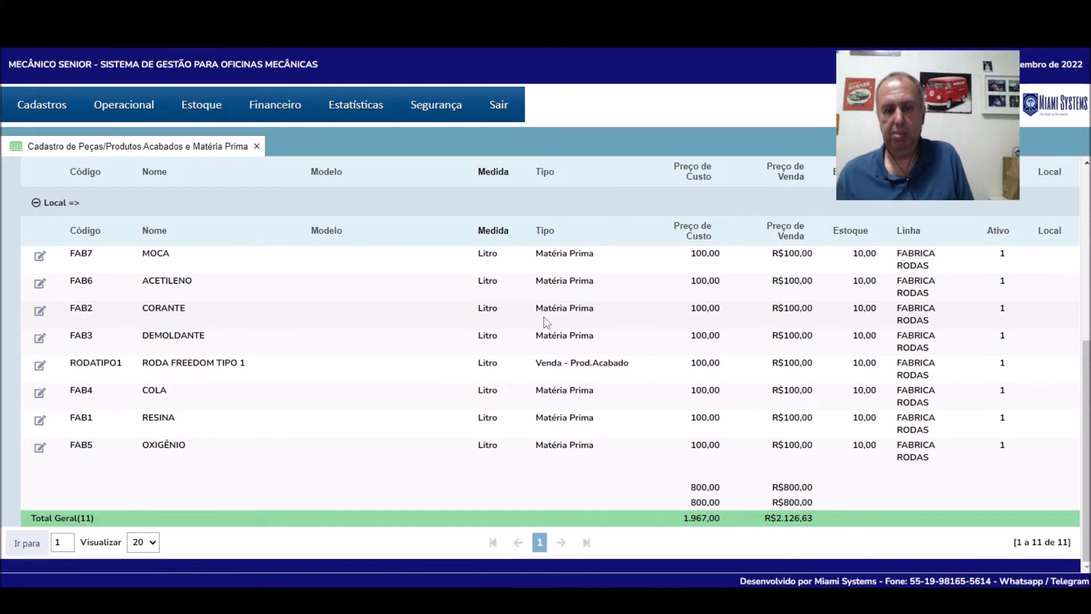
{"action": "scroll", "coordinate": [544, 316], "scroll_direction": "up", "scroll_amount": 5}
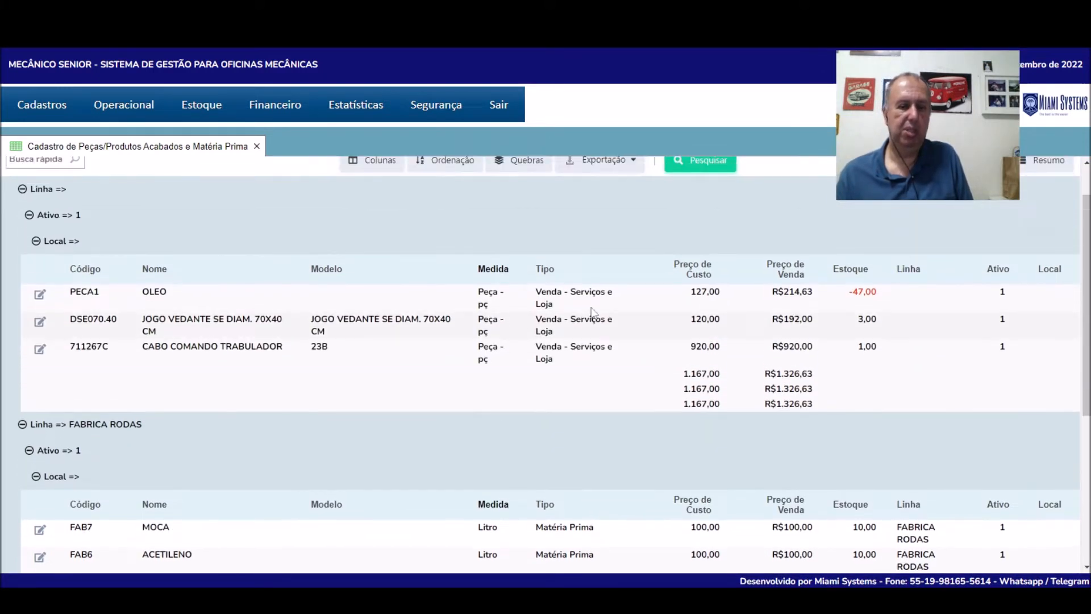
{"action": "scroll", "coordinate": [562, 349], "scroll_direction": "down", "scroll_amount": 3}
{"action": "scroll", "coordinate": [562, 352], "scroll_direction": "down", "scroll_amount": 2}
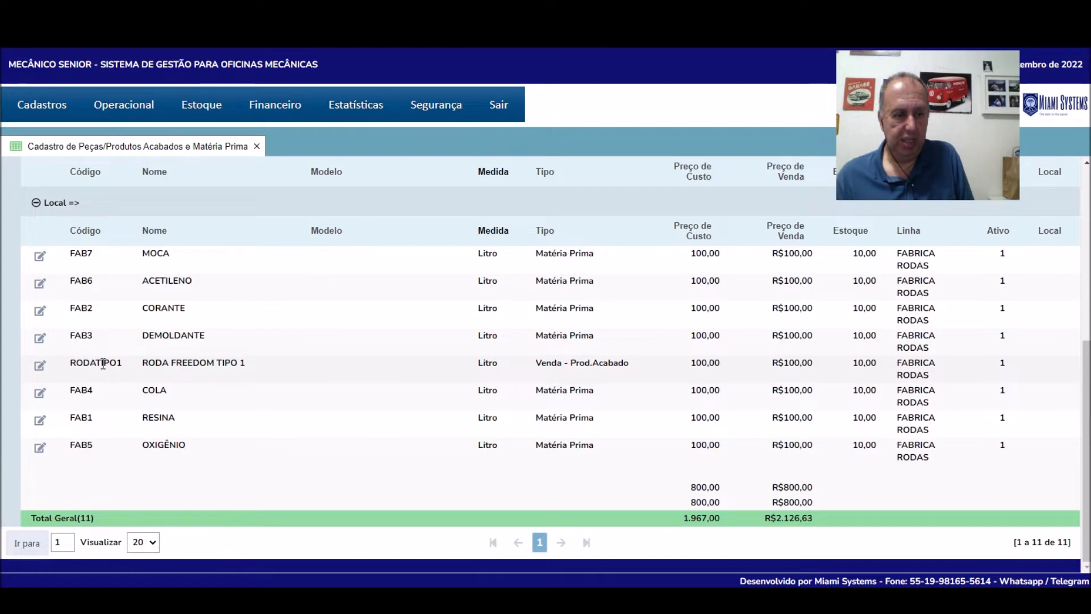
{"action": "left_click_drag", "start_coordinate": [74, 364], "coordinate": [633, 374]}
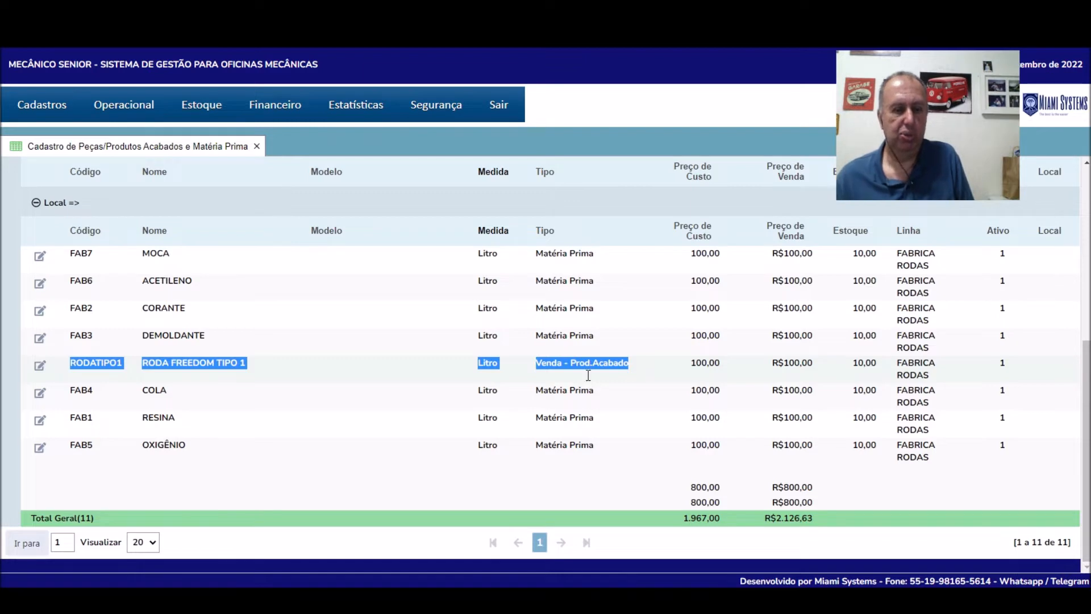
{"action": "left_click", "coordinate": [304, 397]}
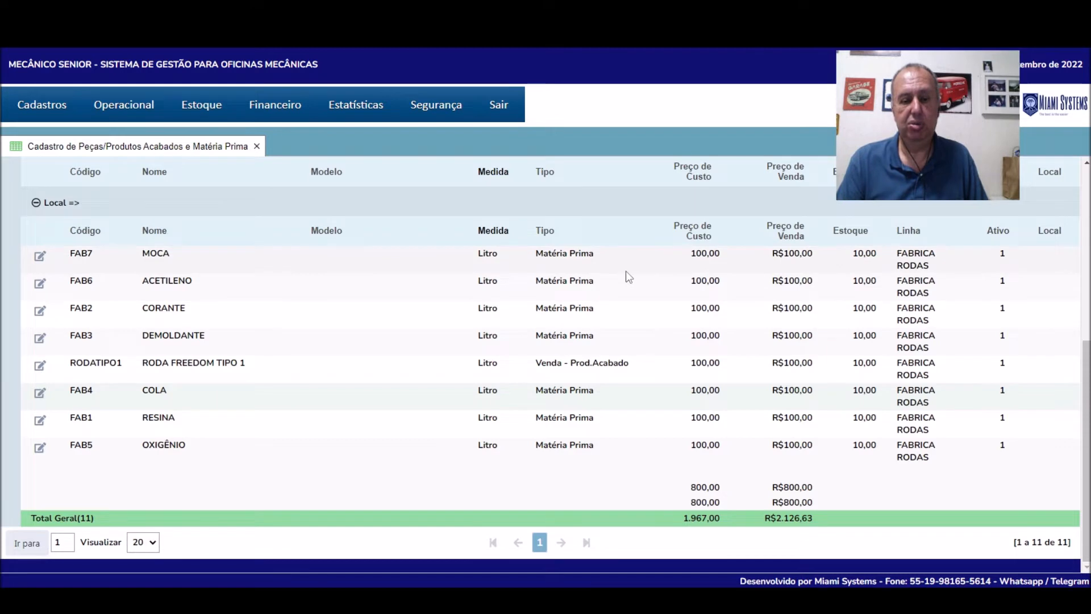
- Start a new stock record for a part and enter P000 as its code
{"action": "scroll", "coordinate": [544, 355], "scroll_direction": "up", "scroll_amount": 5}
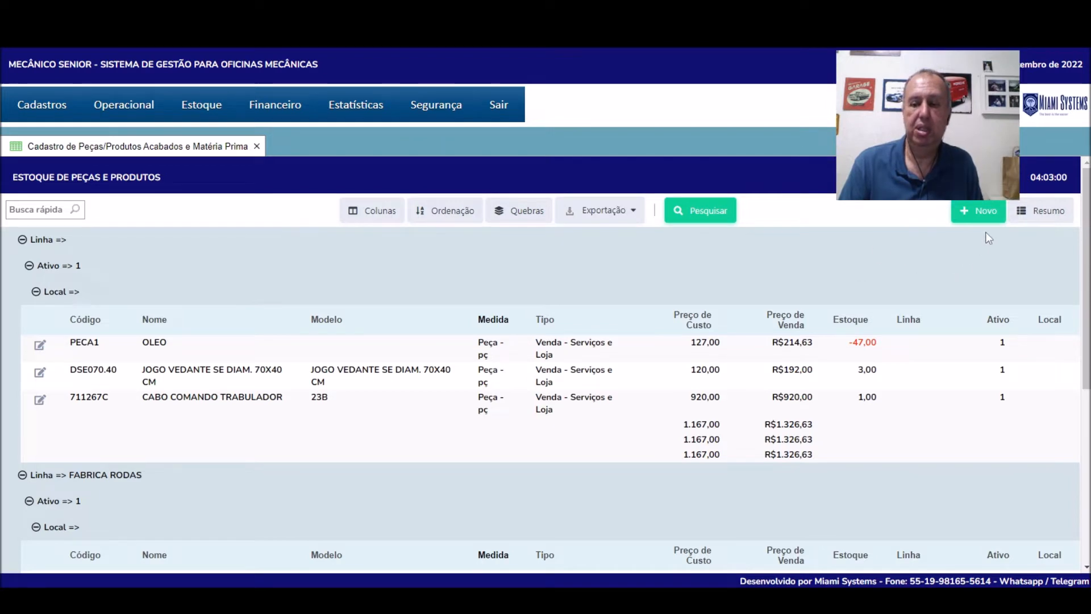
{"action": "left_click", "coordinate": [987, 217]}
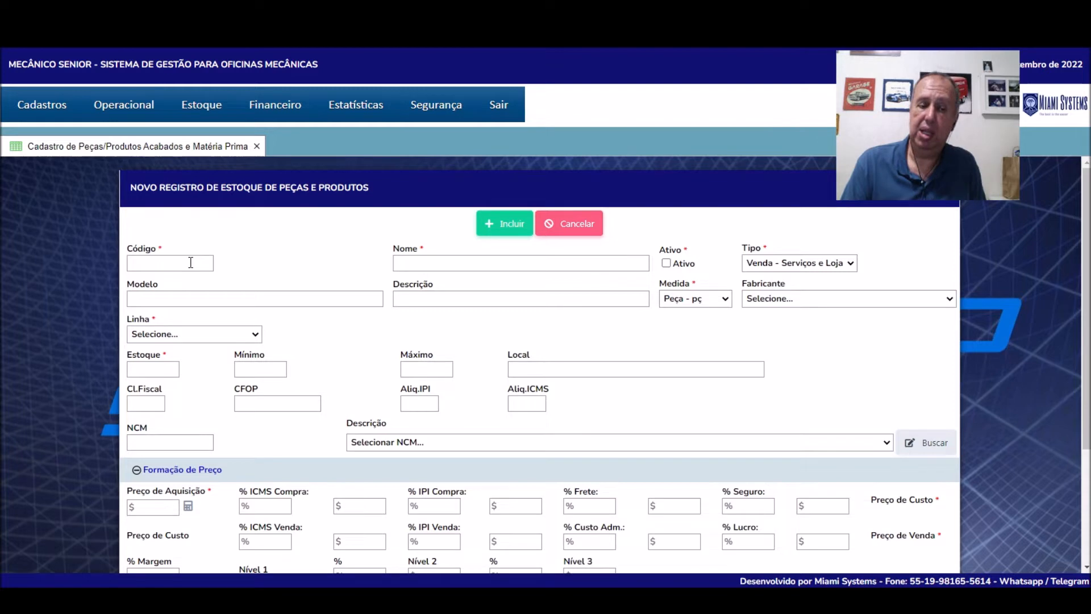
{"action": "scroll", "coordinate": [1087, 239], "scroll_direction": "down", "scroll_amount": 5}
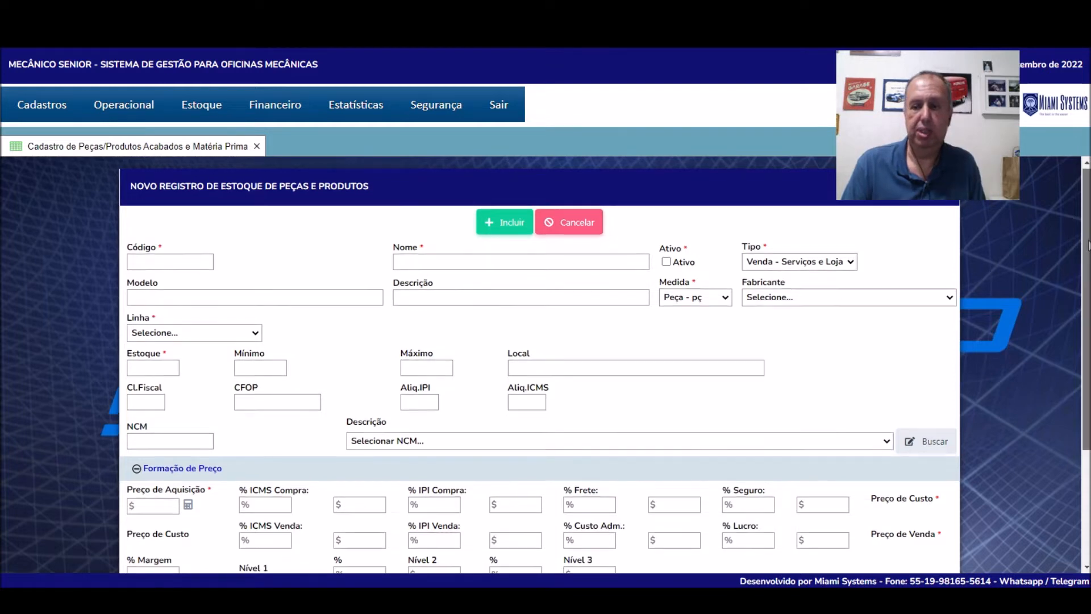
{"action": "scroll", "coordinate": [1078, 248], "scroll_direction": "up", "scroll_amount": 4}
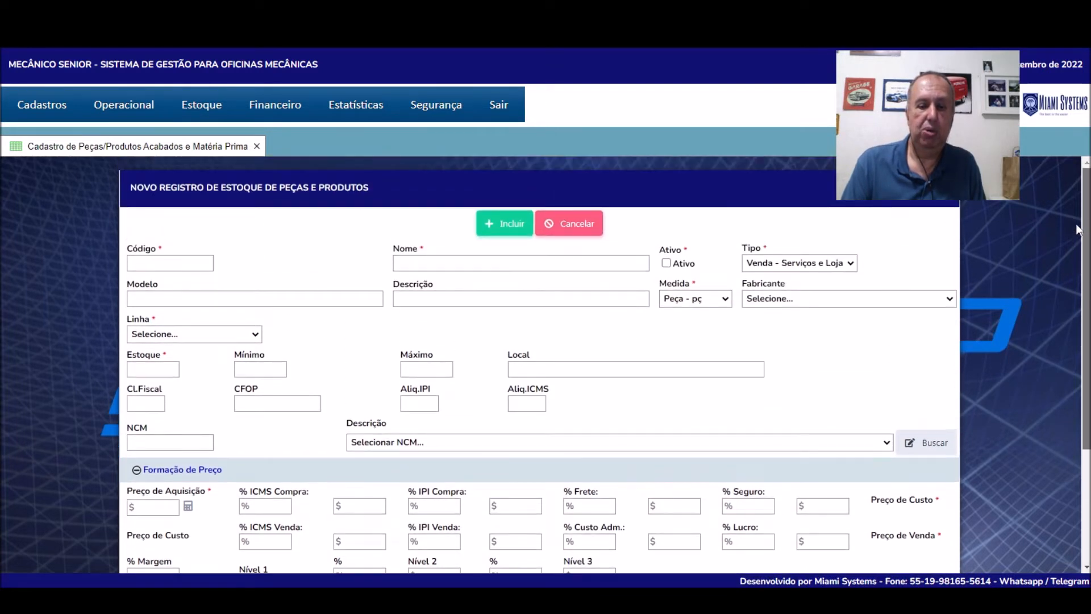
{"action": "left_click", "coordinate": [205, 263]}
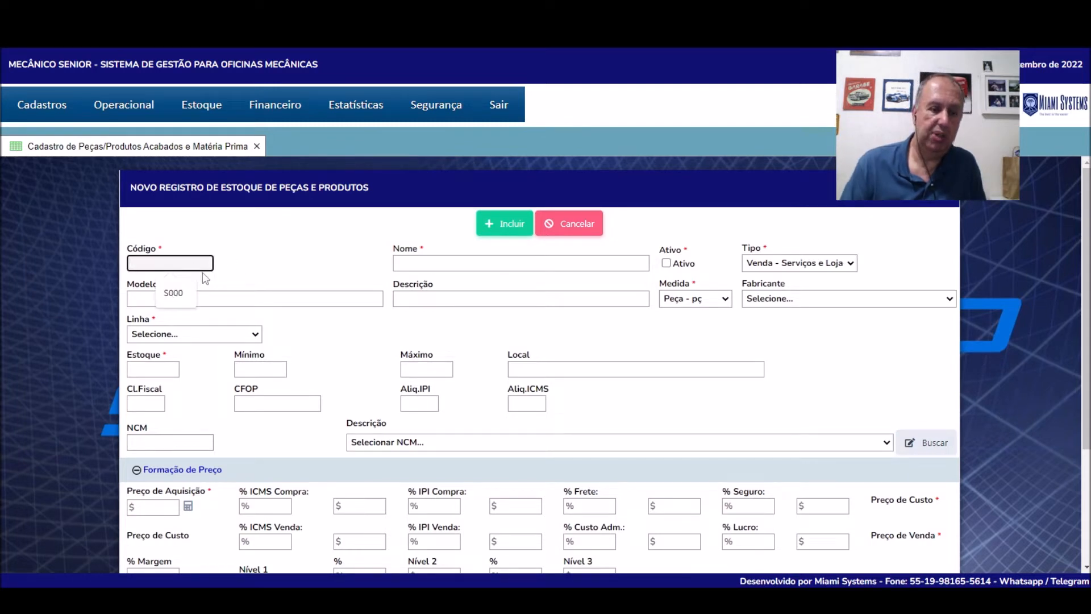
{"action": "left_click", "coordinate": [182, 298]}
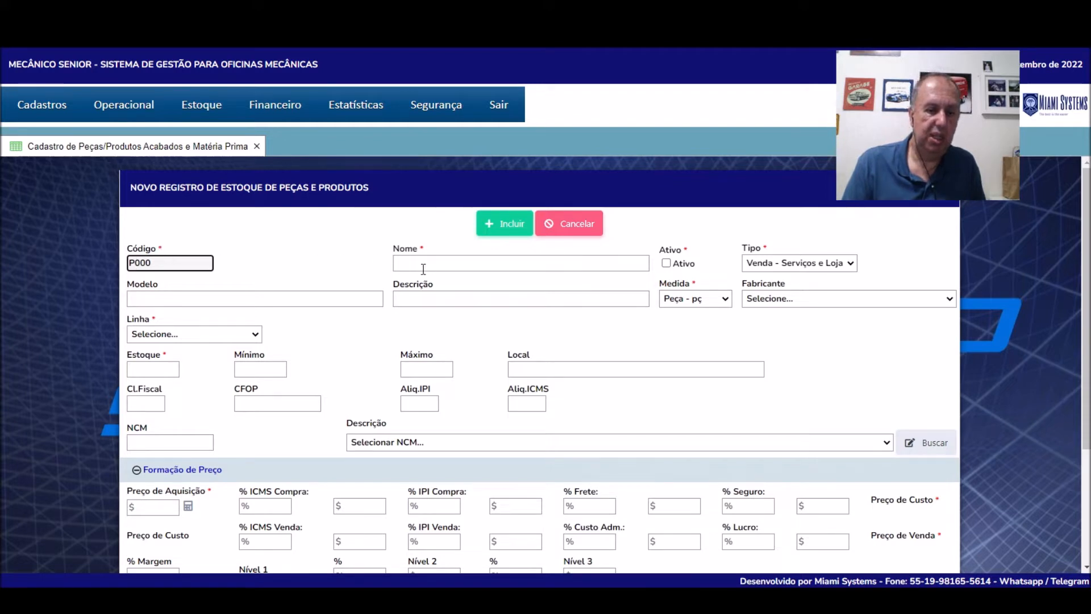
- Check the form's required-field note and enter PARAFUSO as the item's name
{"action": "scroll", "coordinate": [429, 267], "scroll_direction": "down", "scroll_amount": 3}
{"action": "left_click_drag", "start_coordinate": [165, 532], "coordinate": [266, 531]}
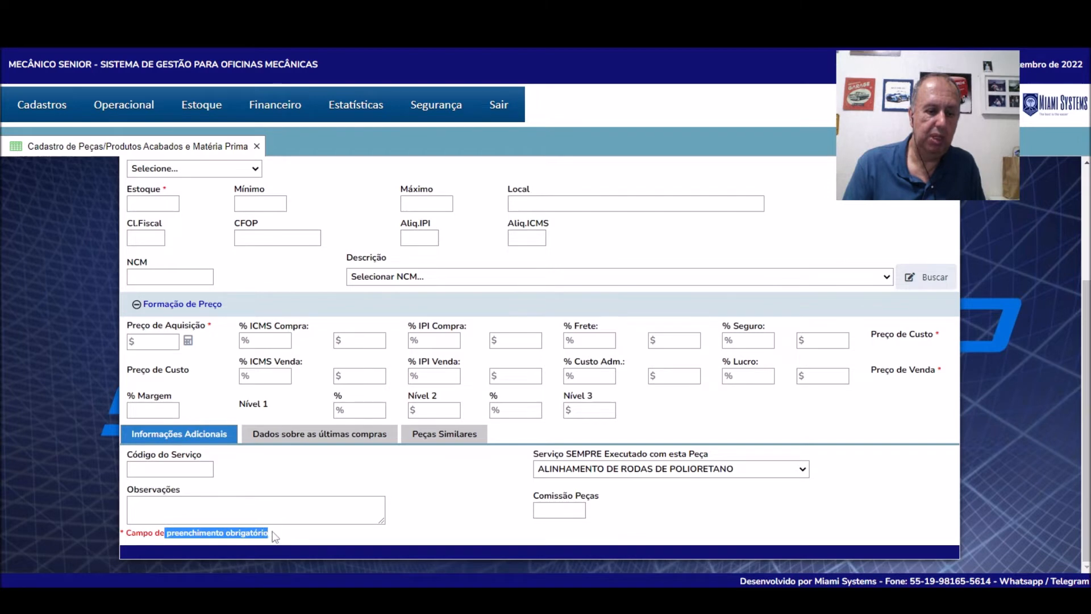
{"action": "scroll", "coordinate": [409, 301], "scroll_direction": "up", "scroll_amount": 3}
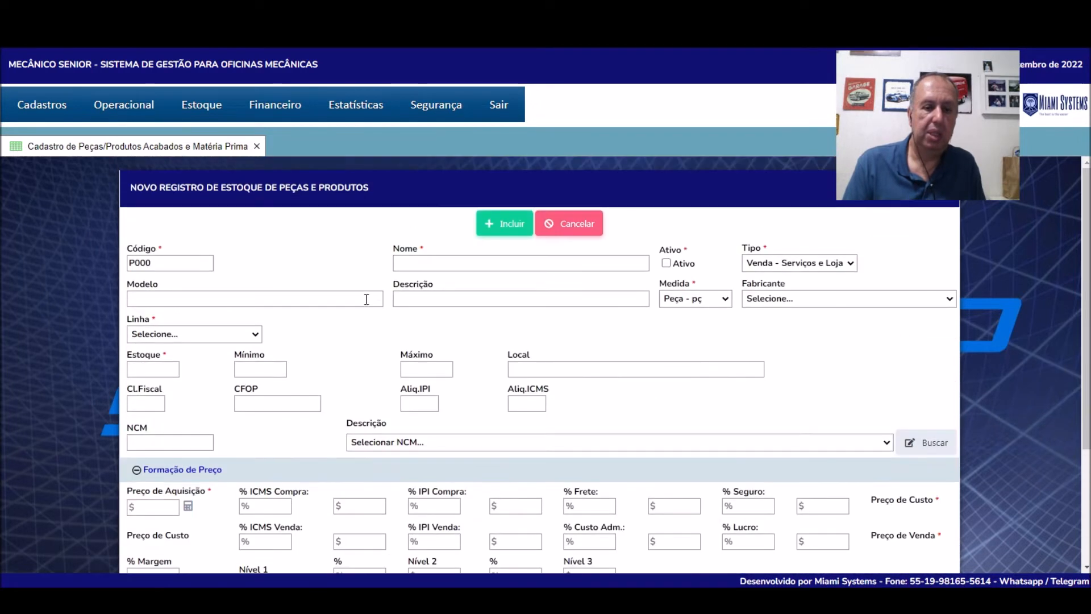
{"action": "left_click", "coordinate": [420, 263]}
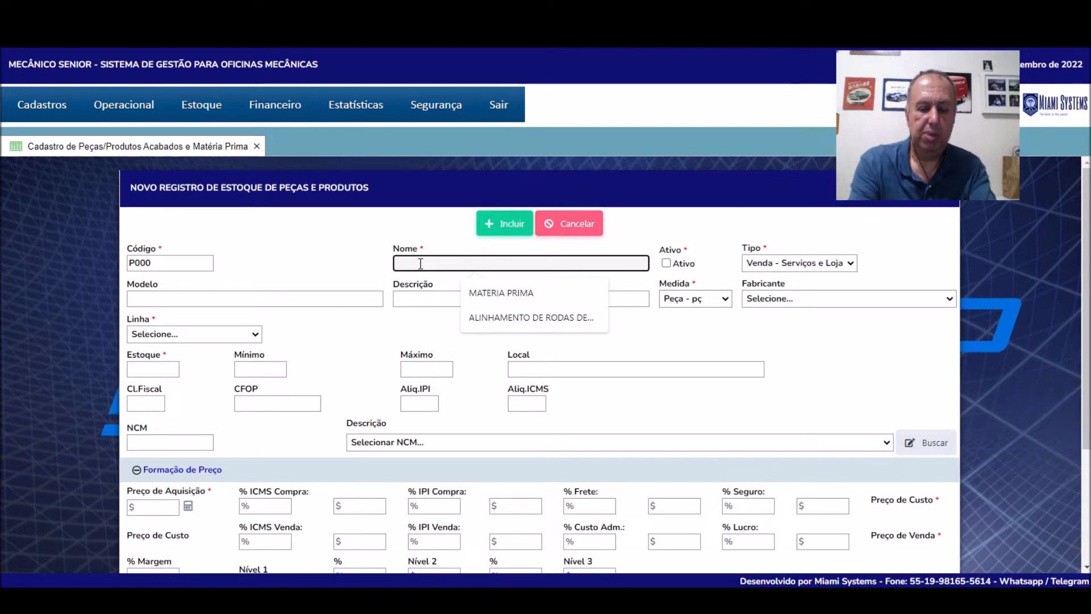
{"action": "type", "text": "PARA"}
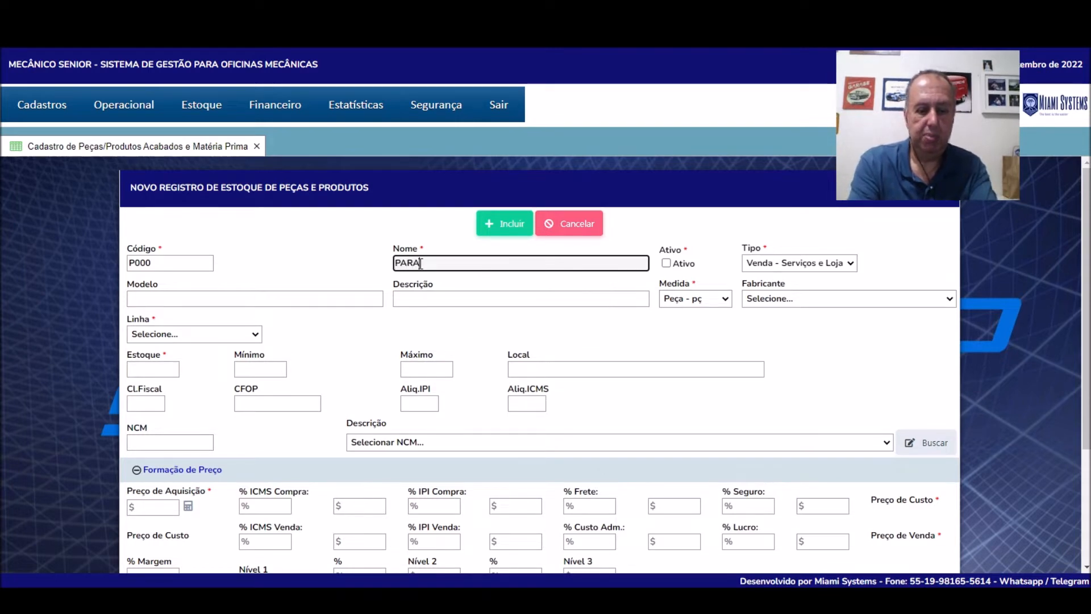
{"action": "type", "text": "FUSO"}
{"action": "key", "text": "Tab"}
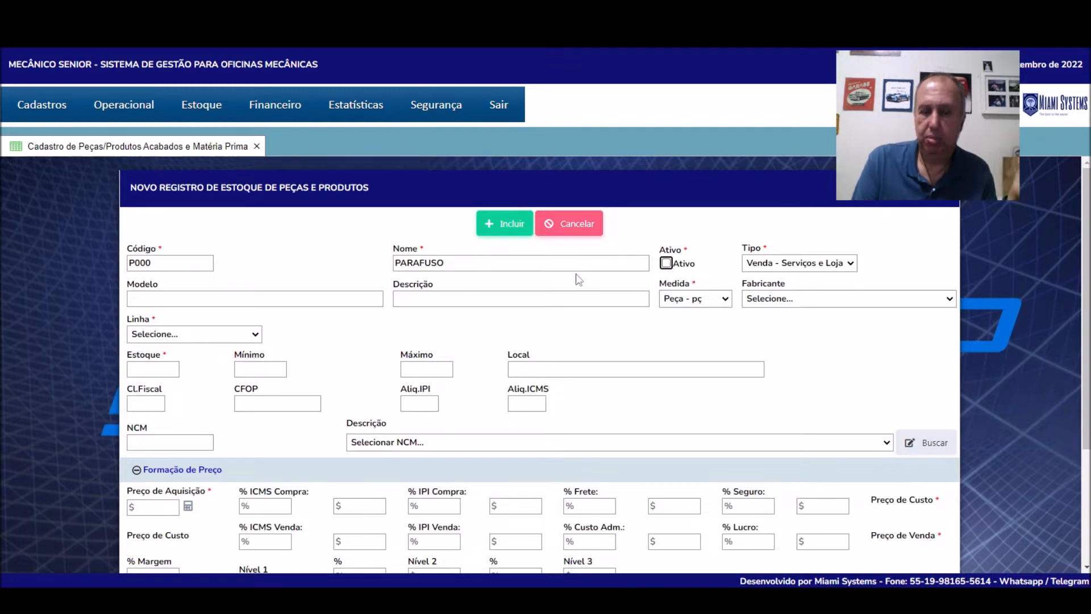
- Mark the PARAFUSO item as active
{"action": "left_click", "coordinate": [667, 264]}
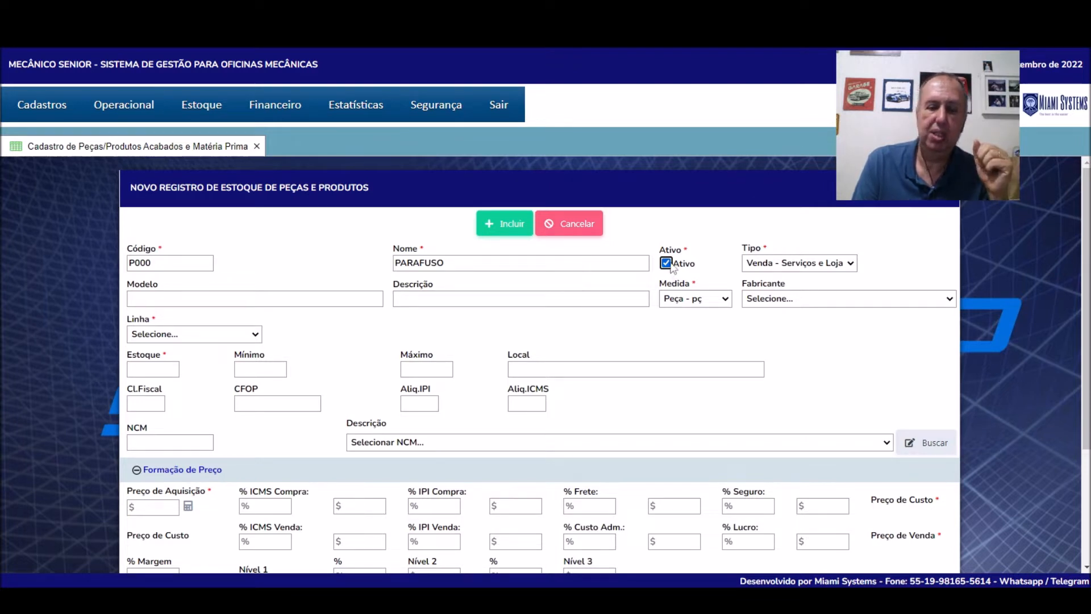
{"action": "left_click", "coordinate": [666, 264]}
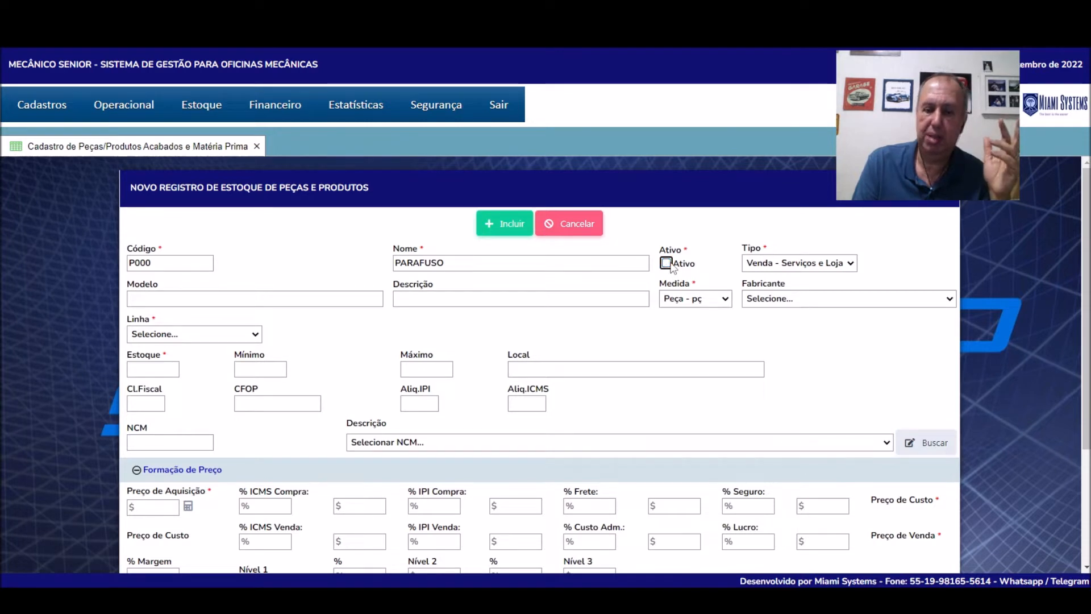
{"action": "left_click", "coordinate": [667, 263]}
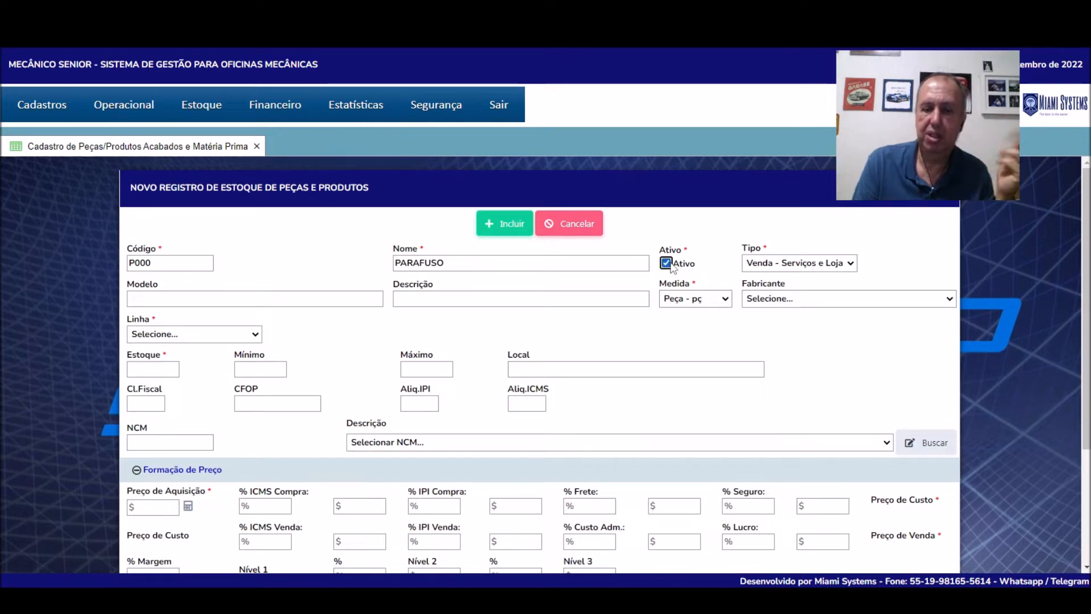
- Set the item's type to Venda - Serviços e Loja and its measure to Unidade - un
{"action": "left_click", "coordinate": [855, 265]}
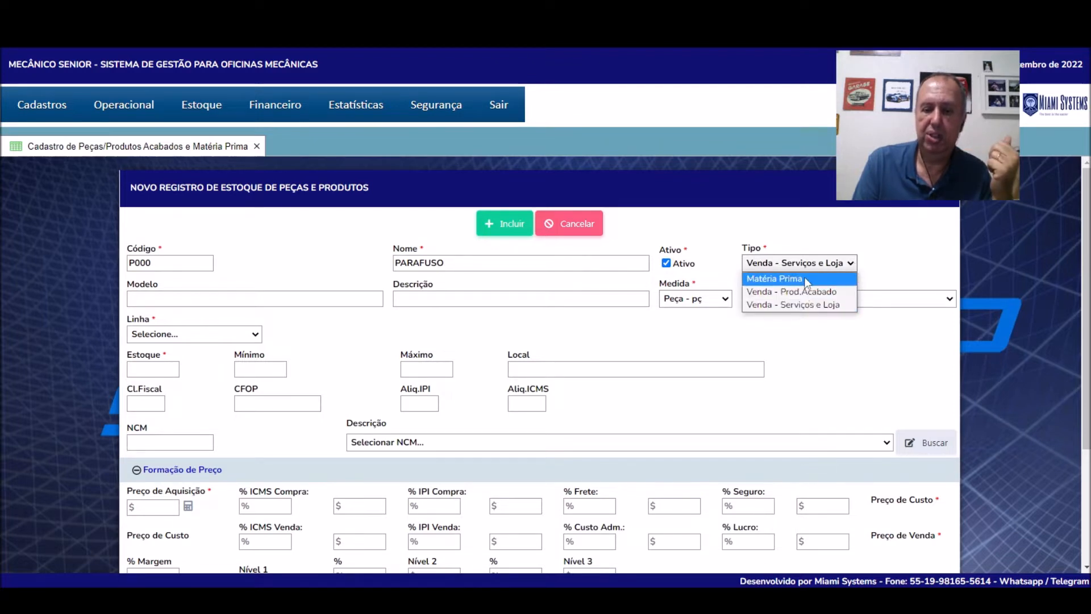
{"action": "left_click", "coordinate": [821, 307]}
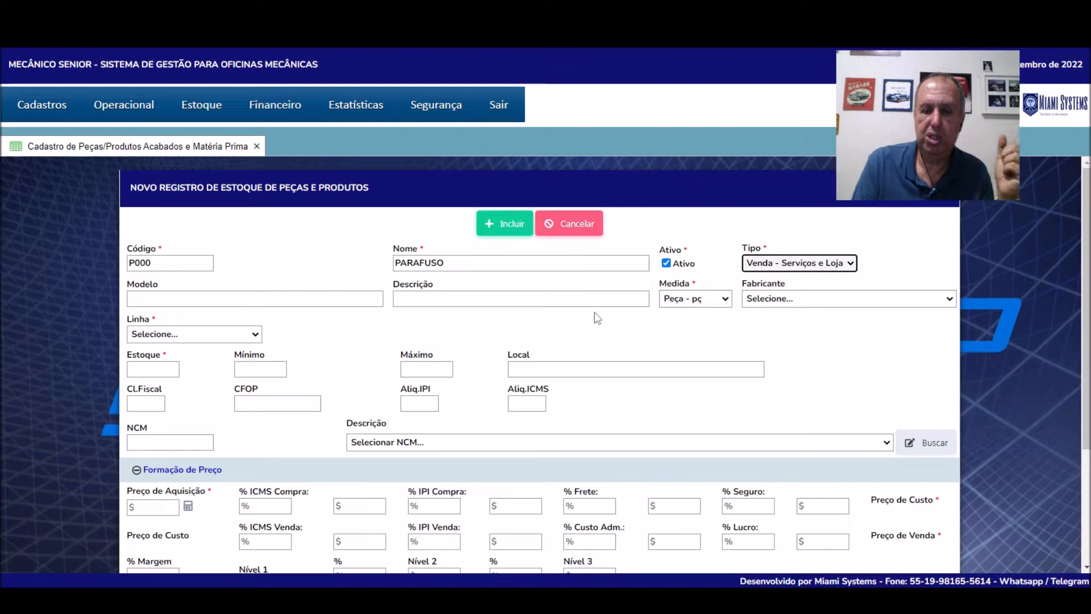
{"action": "left_click", "coordinate": [729, 304]}
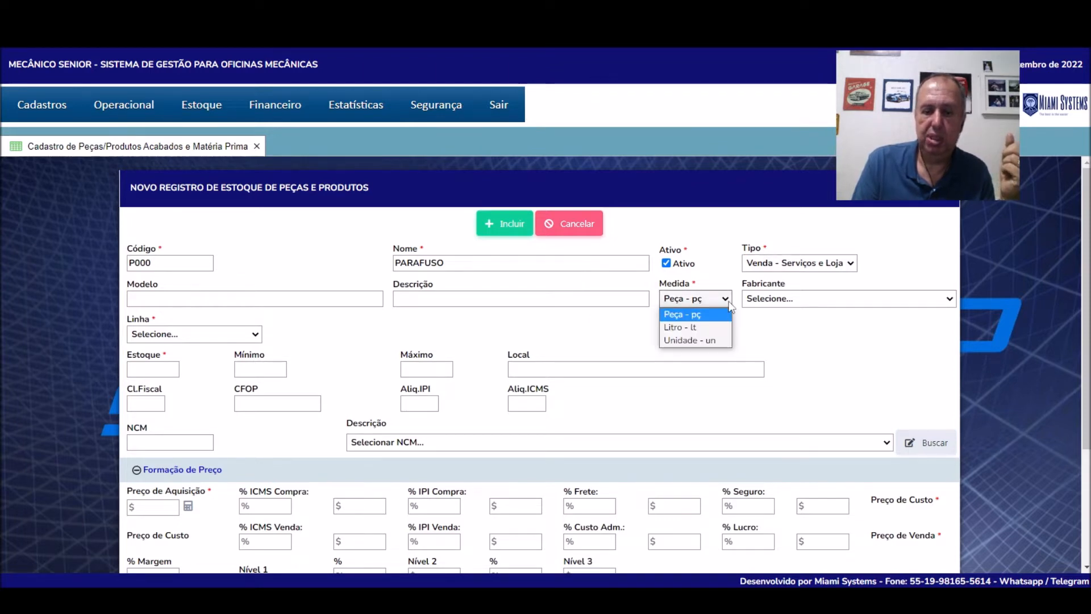
{"action": "left_click", "coordinate": [717, 341]}
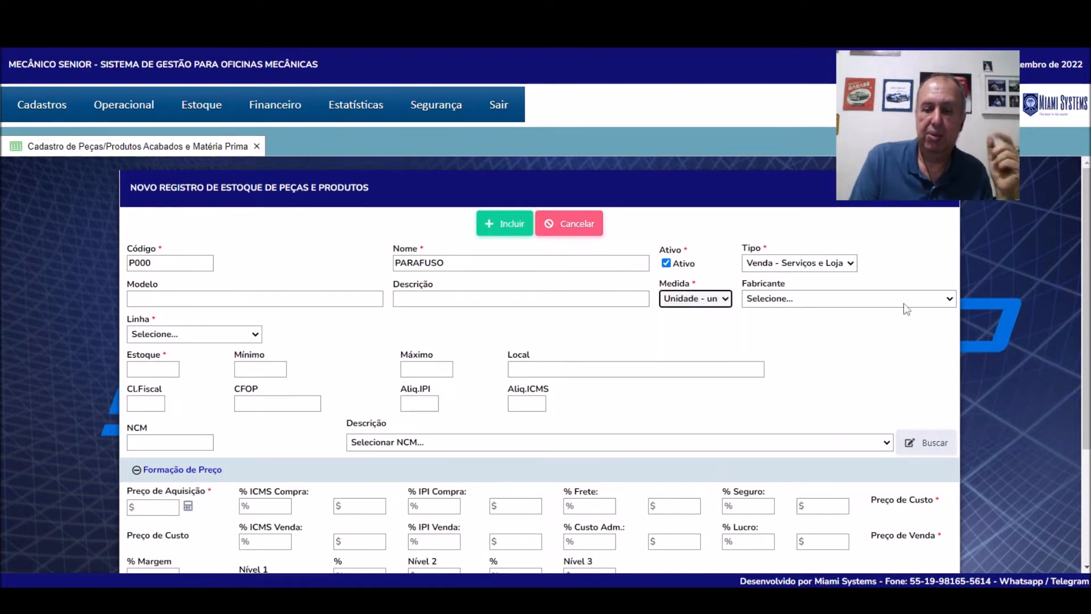
- Check the manufacturer options against the supplier and creditor registry, view the MAJOR FERRAMENTAS supplier record, and return to the part's form
{"action": "left_click", "coordinate": [950, 300]}
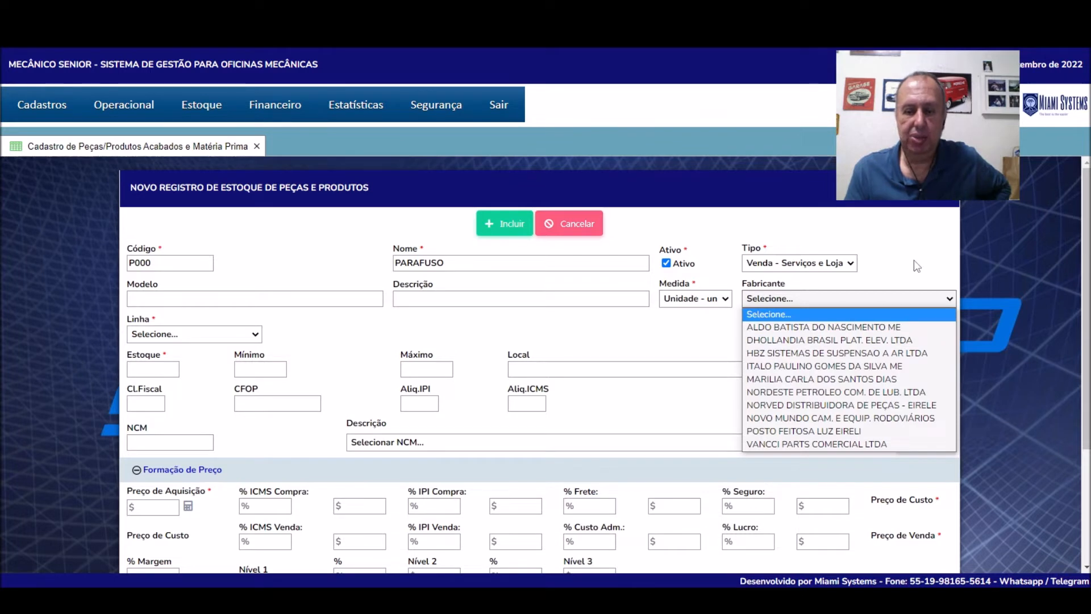
{"action": "mouse_move", "coordinate": [64, 109]}
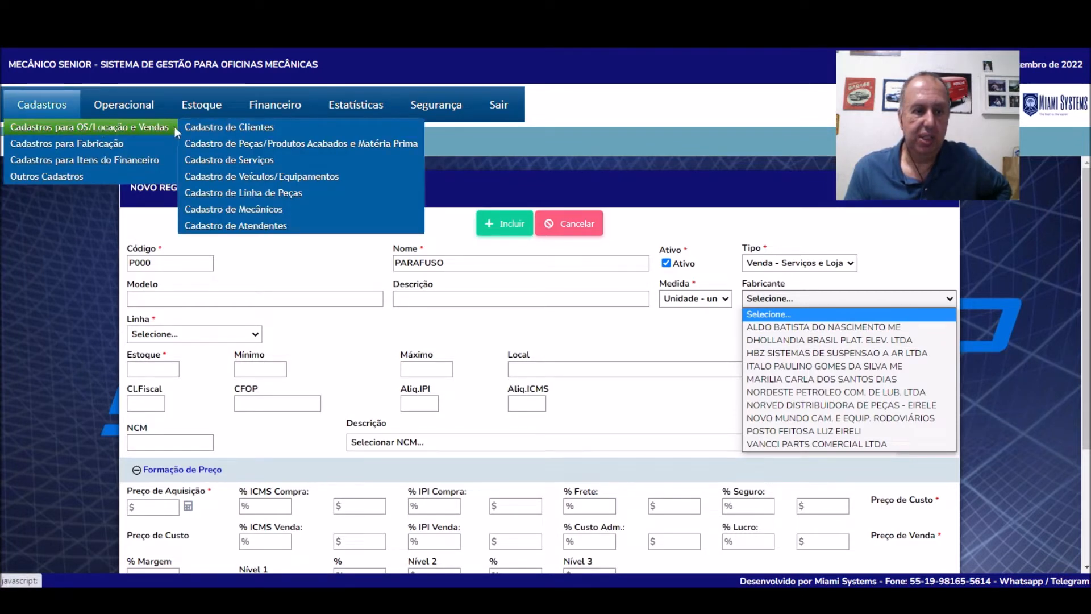
{"action": "mouse_move", "coordinate": [159, 146]}
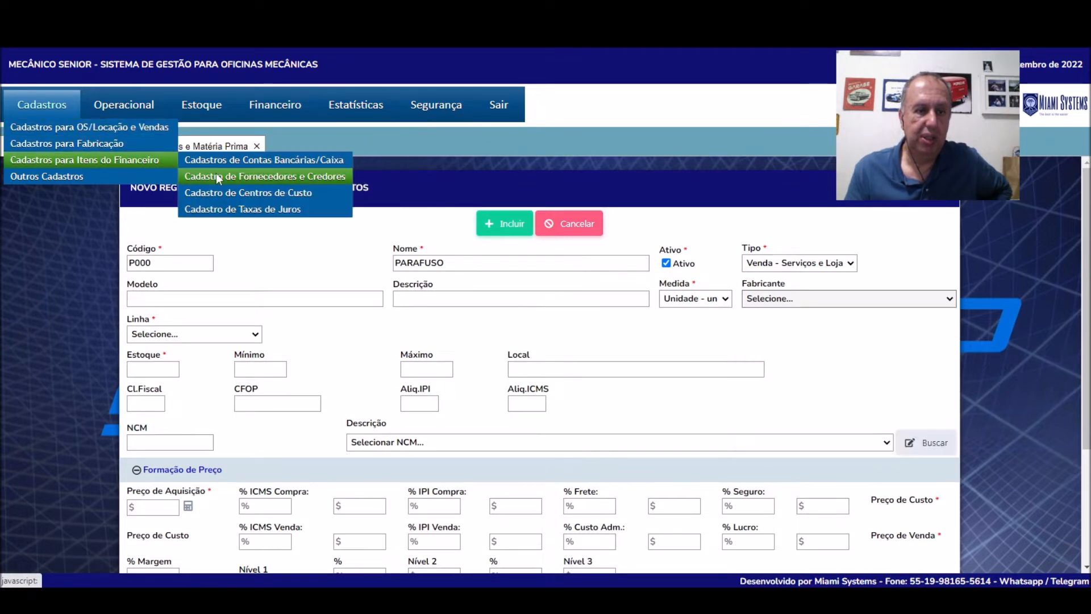
{"action": "left_click", "coordinate": [216, 176]}
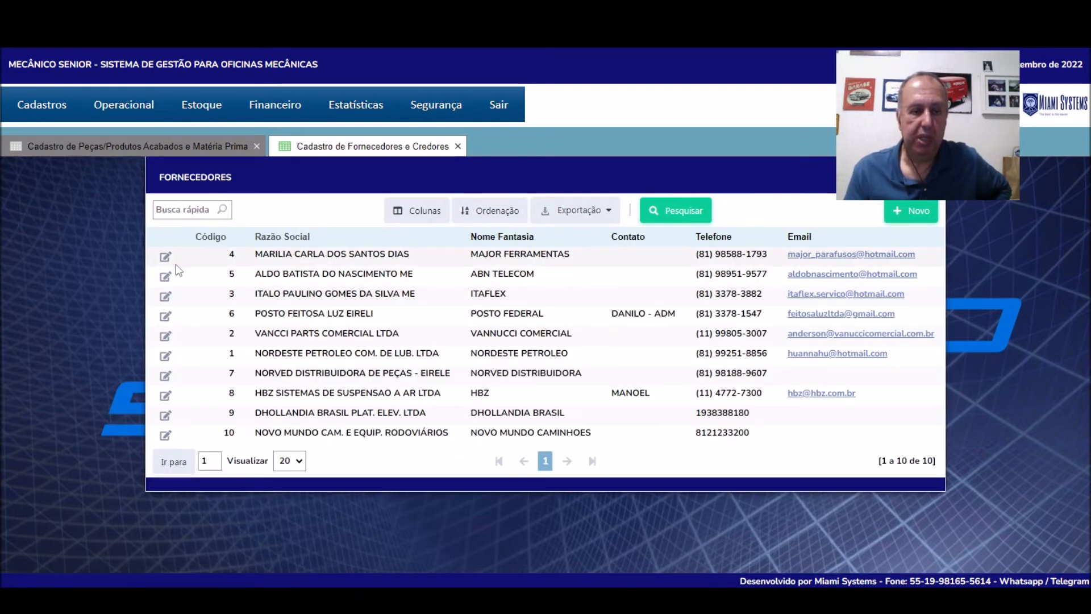
{"action": "left_click", "coordinate": [165, 258]}
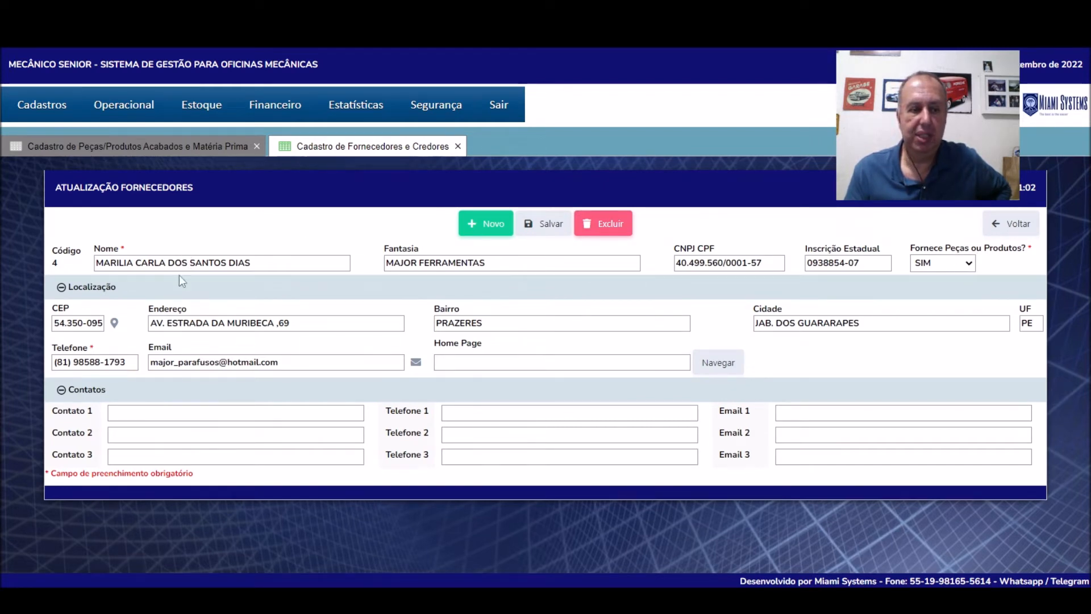
{"action": "left_click", "coordinate": [189, 149]}
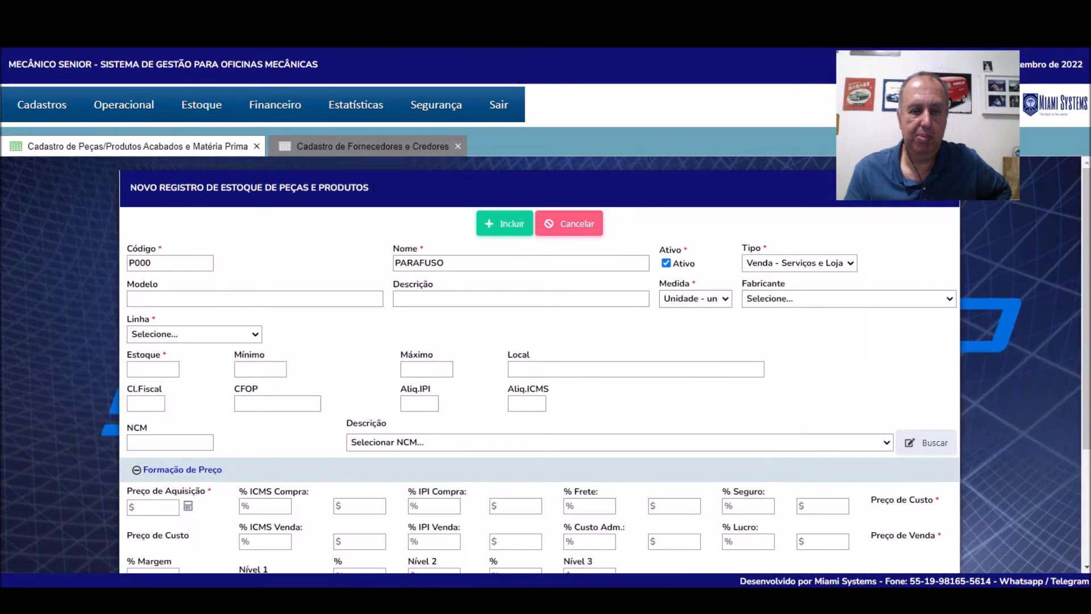
- Choose the supplier trading as MAJOR FERRAMENTAS as the item's manufacturer and set its line to SUPRIMENTOS CAMINHÃO
{"action": "left_click", "coordinate": [948, 302]}
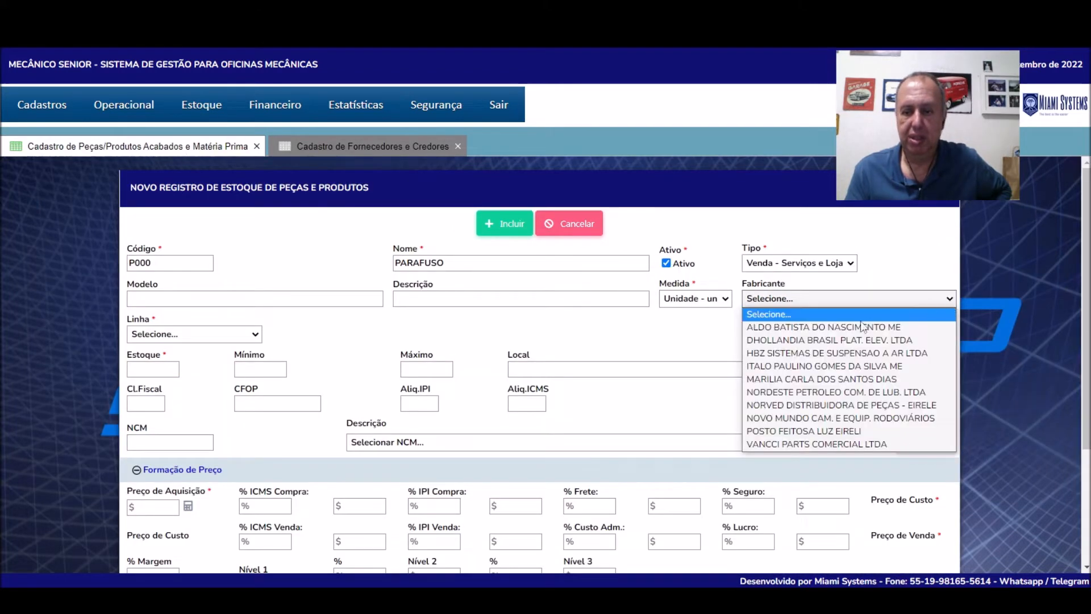
{"action": "left_click", "coordinate": [803, 383]}
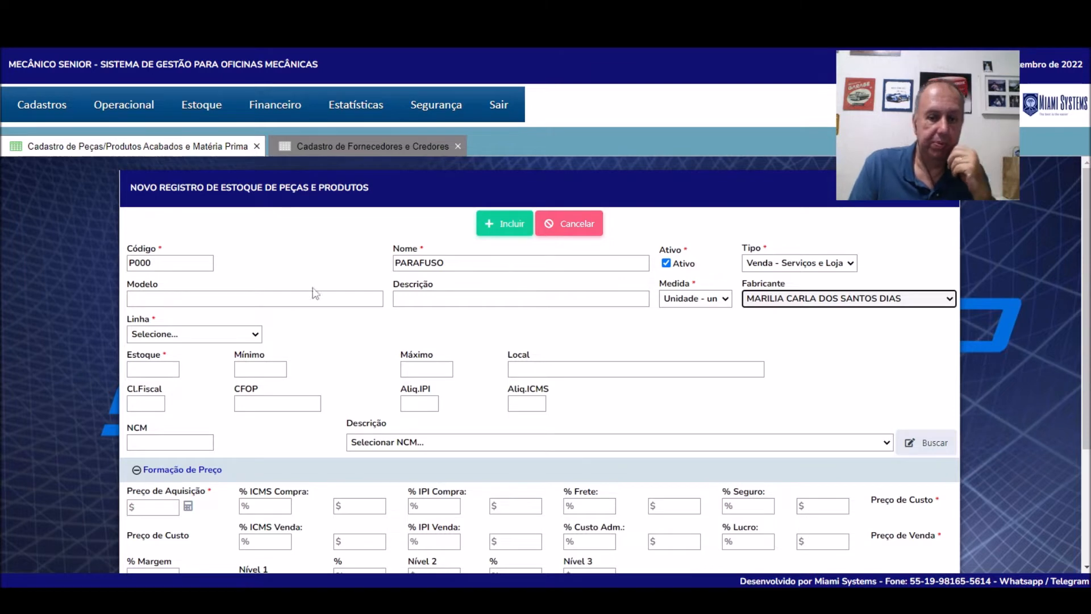
{"action": "left_click", "coordinate": [257, 336]}
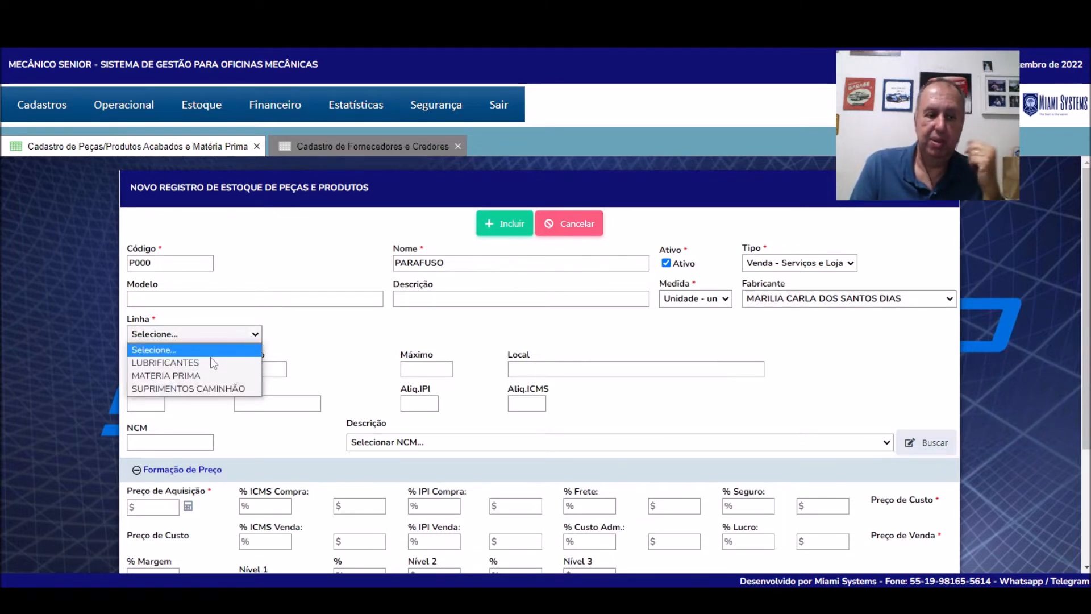
{"action": "left_click", "coordinate": [195, 390]}
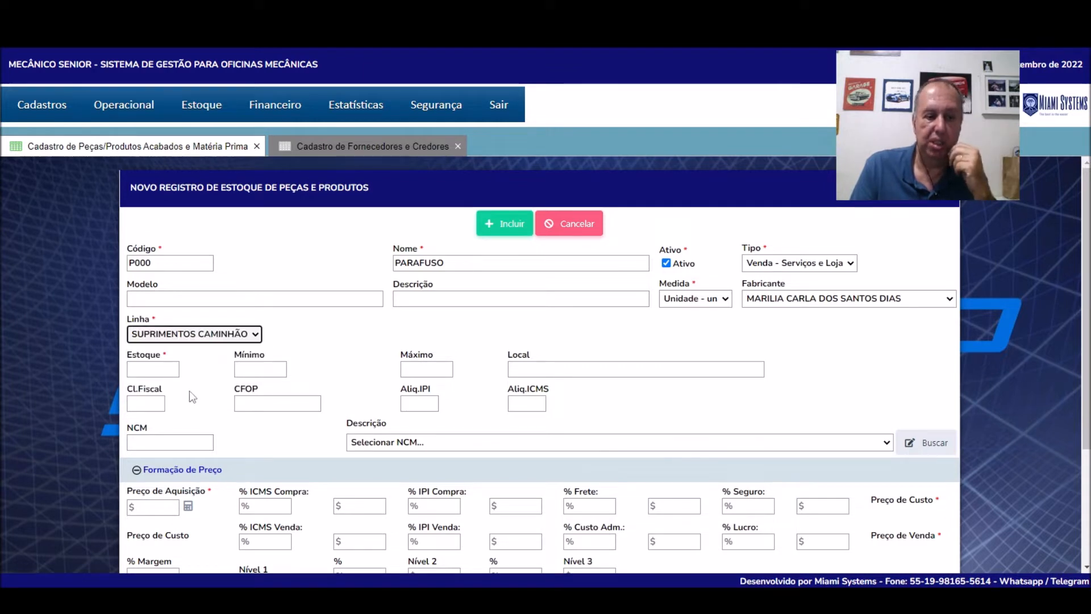
- Set the item's stock to 1, minimum to 2 and maximum to 5, with A1 as its storage location
{"action": "left_click", "coordinate": [168, 372]}
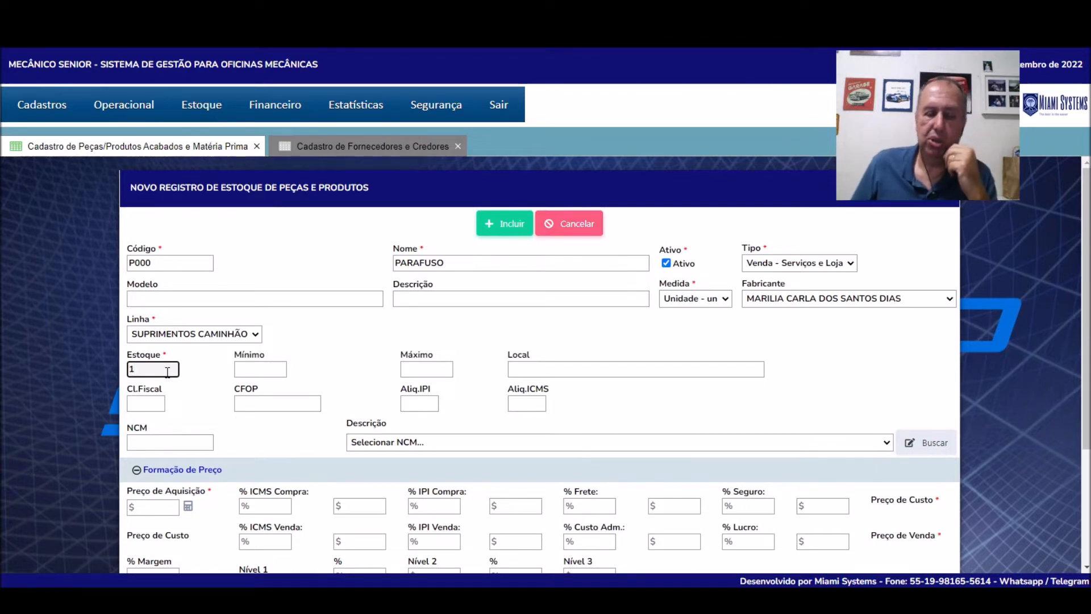
{"action": "key", "text": "Tab"}
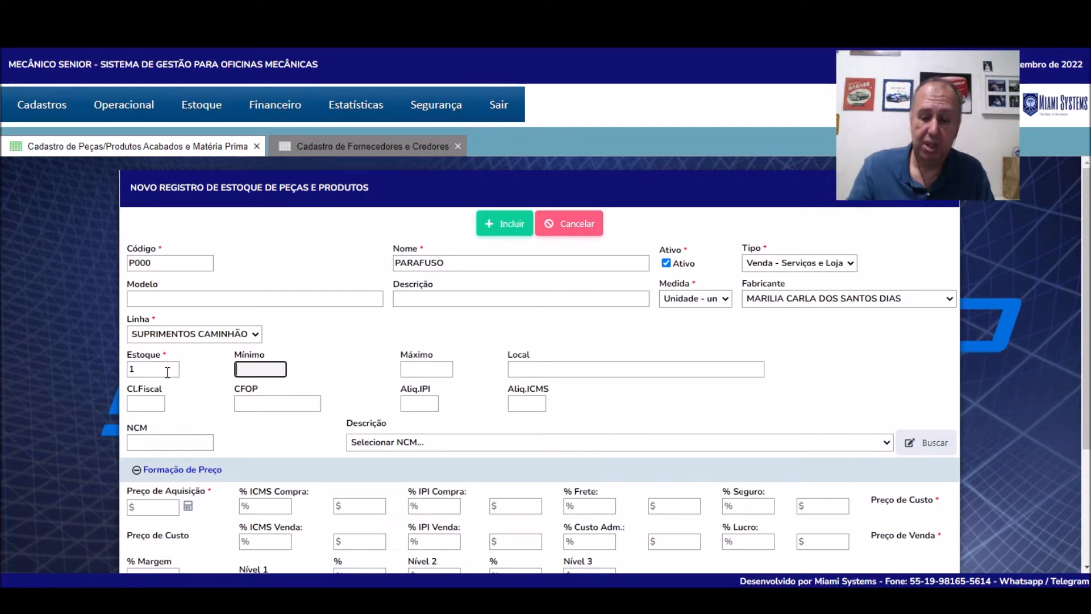
{"action": "type", "text": "2"}
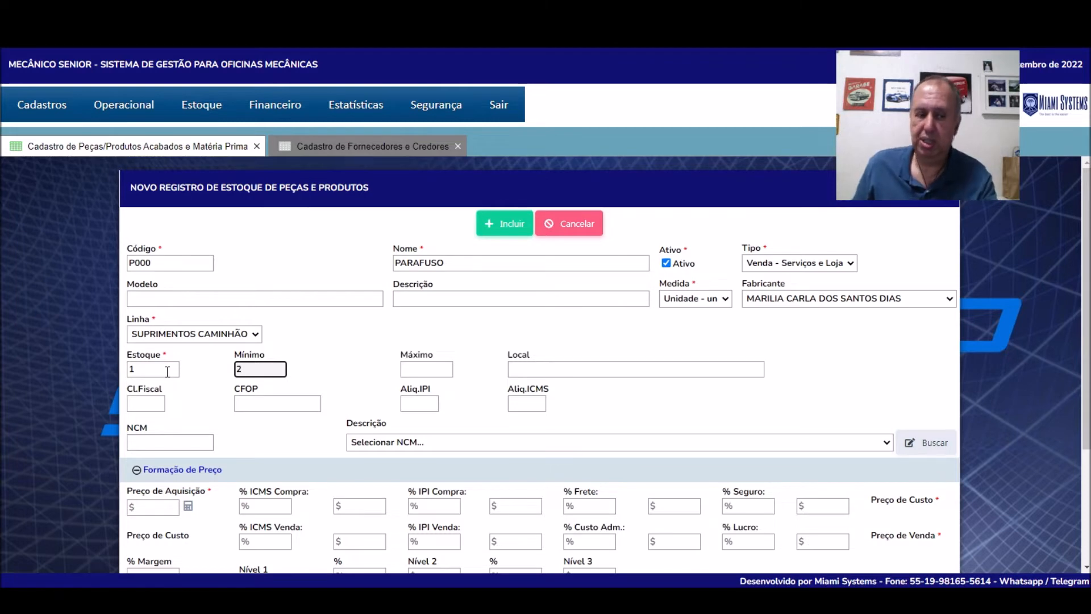
{"action": "key", "text": "Tab"}
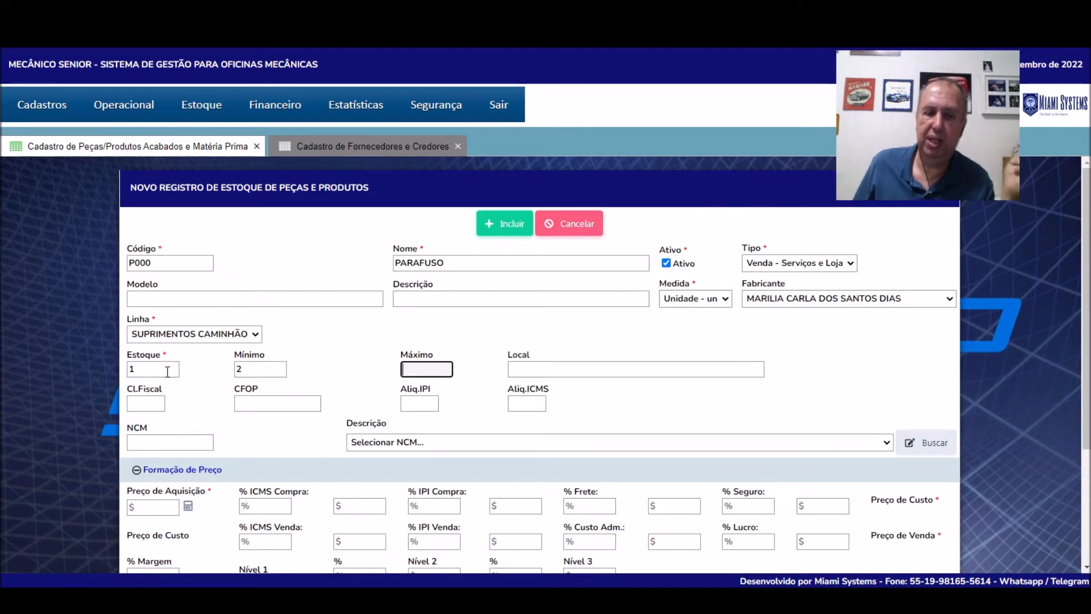
{"action": "type", "text": "5"}
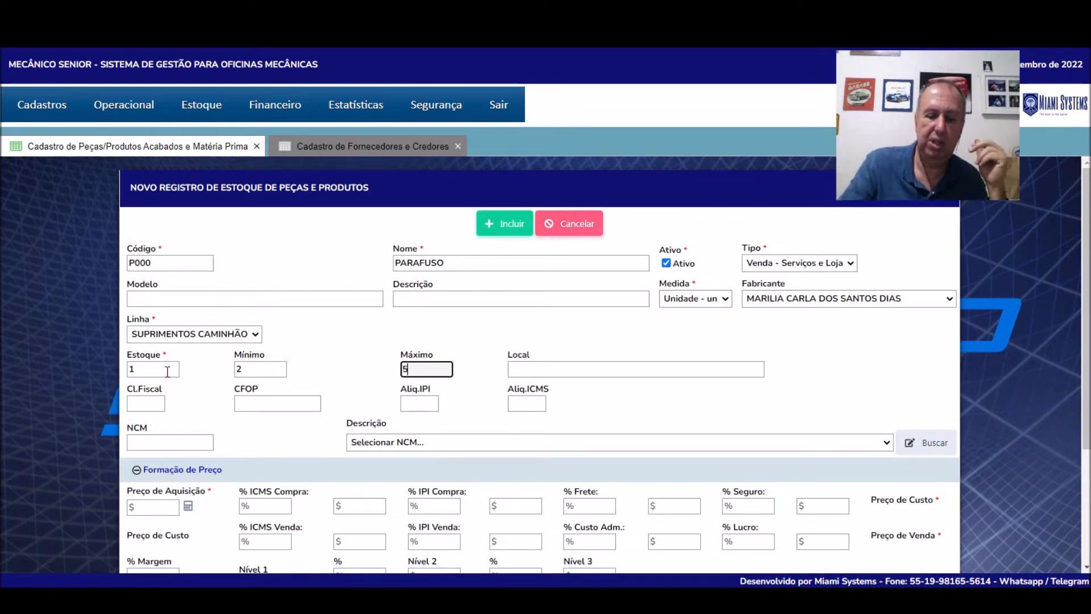
{"action": "key", "text": "Tab"}
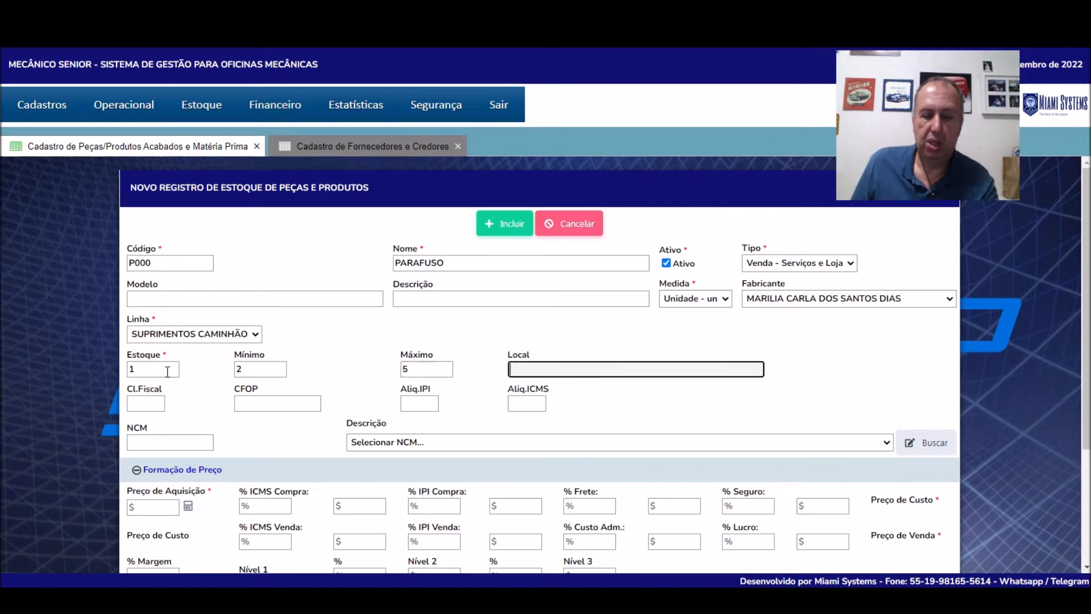
{"action": "type", "text": "A1"}
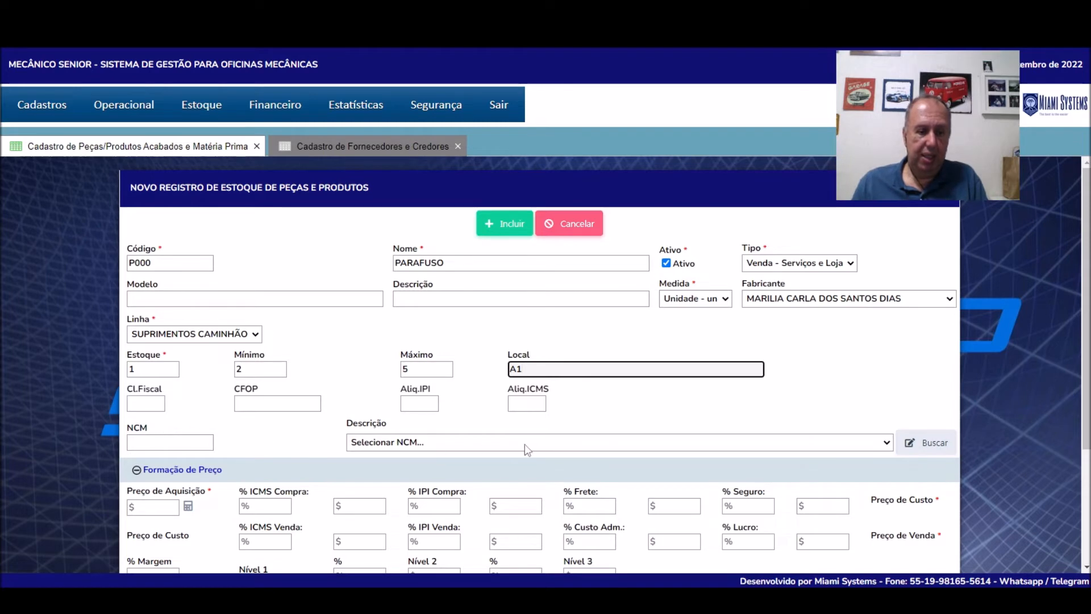
- Check the NCM description options and look over the price formation and additional information sections of the form
{"action": "left_click", "coordinate": [886, 443]}
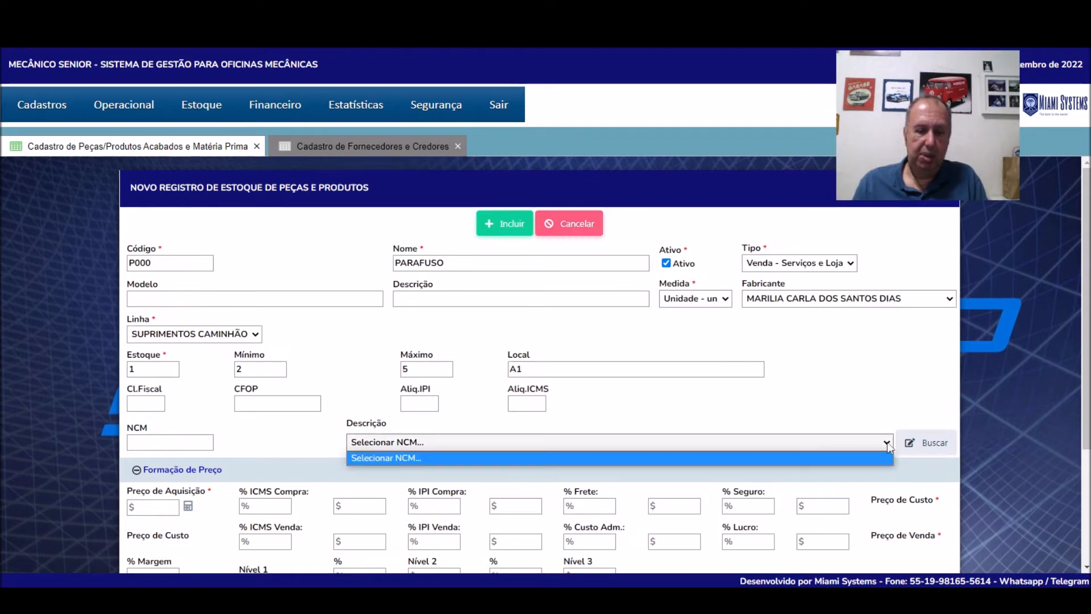
{"action": "left_click", "coordinate": [887, 442]}
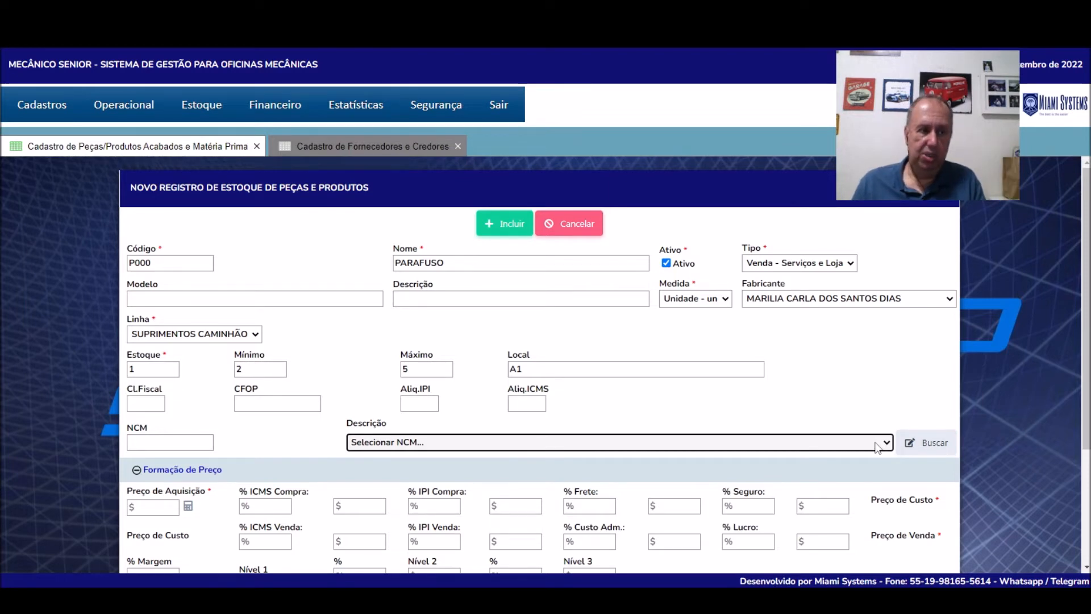
{"action": "scroll", "coordinate": [877, 447], "scroll_direction": "down", "scroll_amount": 1}
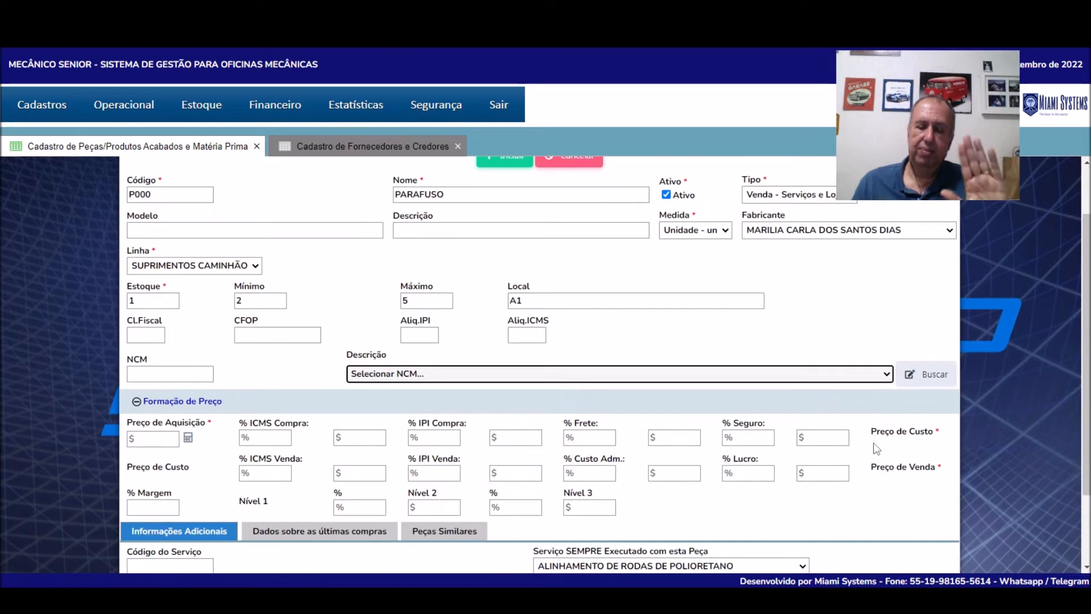
{"action": "scroll", "coordinate": [872, 442], "scroll_direction": "down", "scroll_amount": 2}
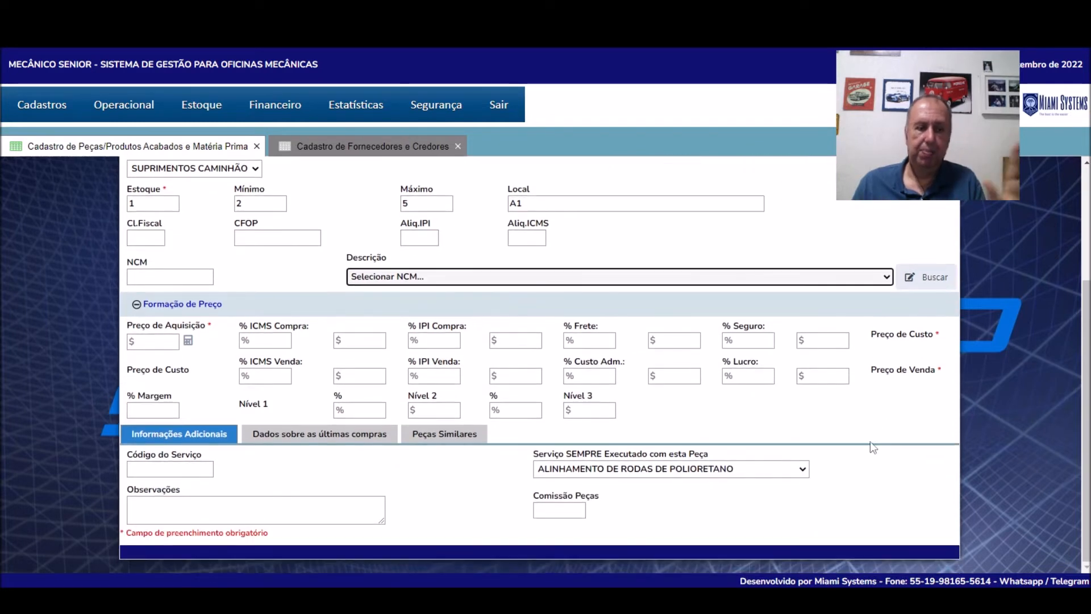
- Close the supplier registry and enter R$ 100,00 as the item's acquisition price
{"action": "left_click", "coordinate": [172, 342]}
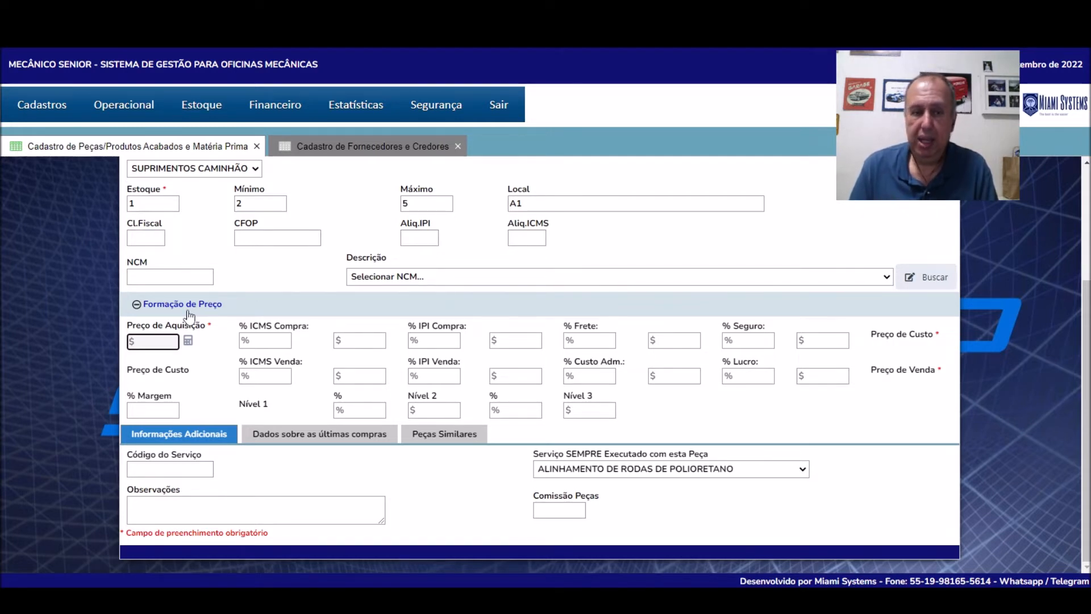
{"action": "left_click", "coordinate": [458, 146]}
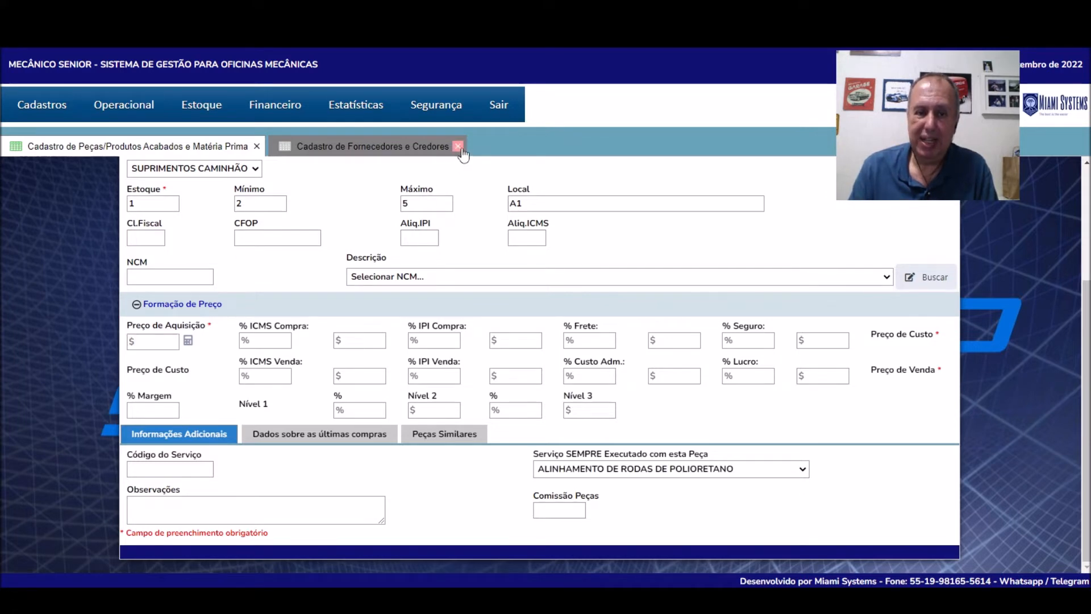
{"action": "left_click", "coordinate": [156, 342]}
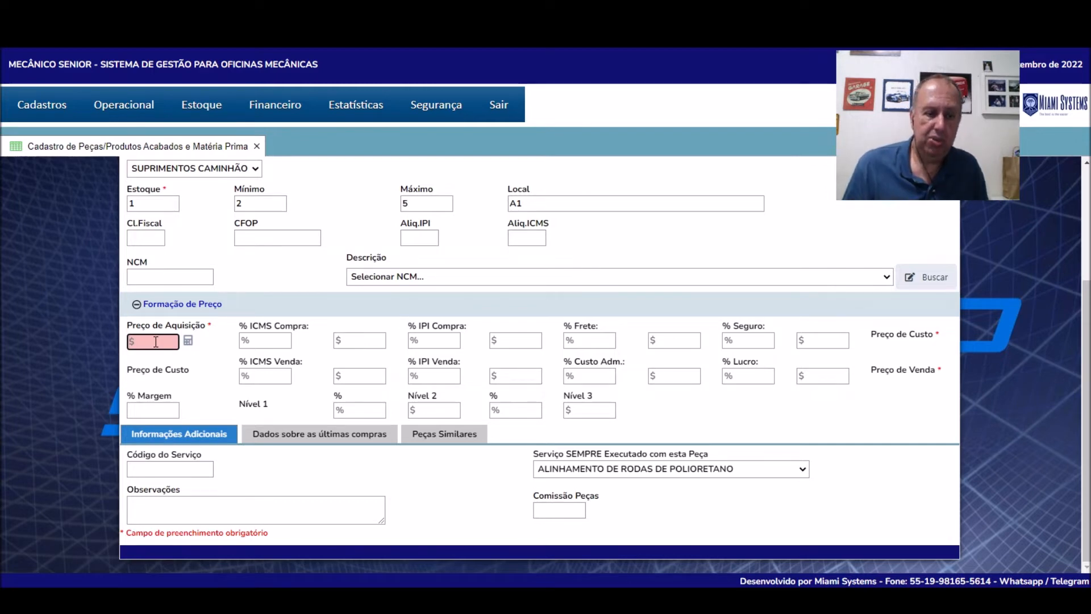
{"action": "type", "text": "100"}
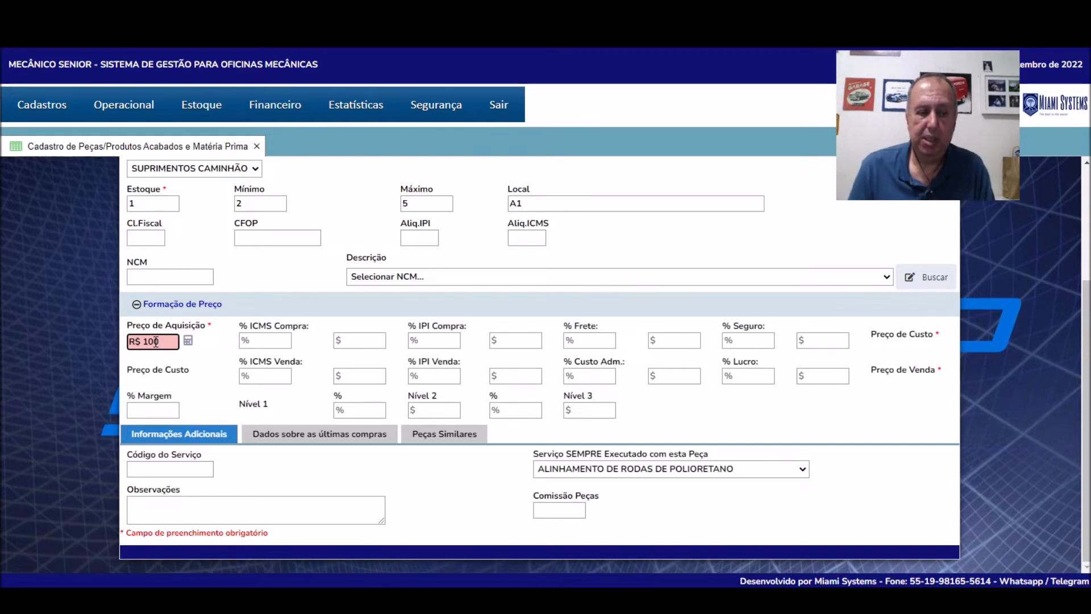
{"action": "key", "text": "Tab"}
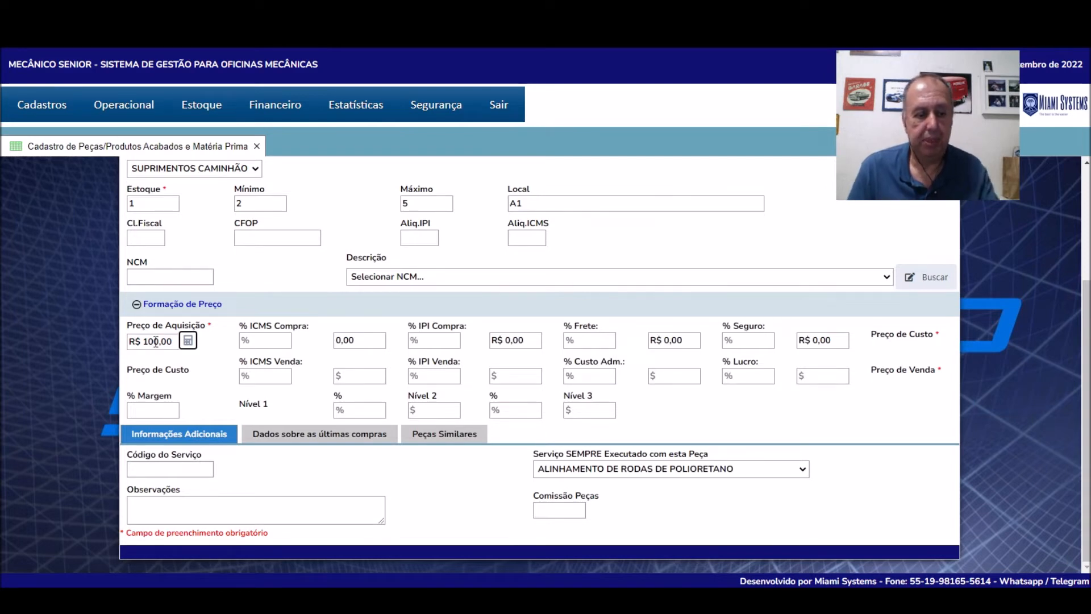
- Set the purchase ICMS rate to 18% and the purchase IPI rate to 4,50%
{"action": "key", "text": "Tab"}
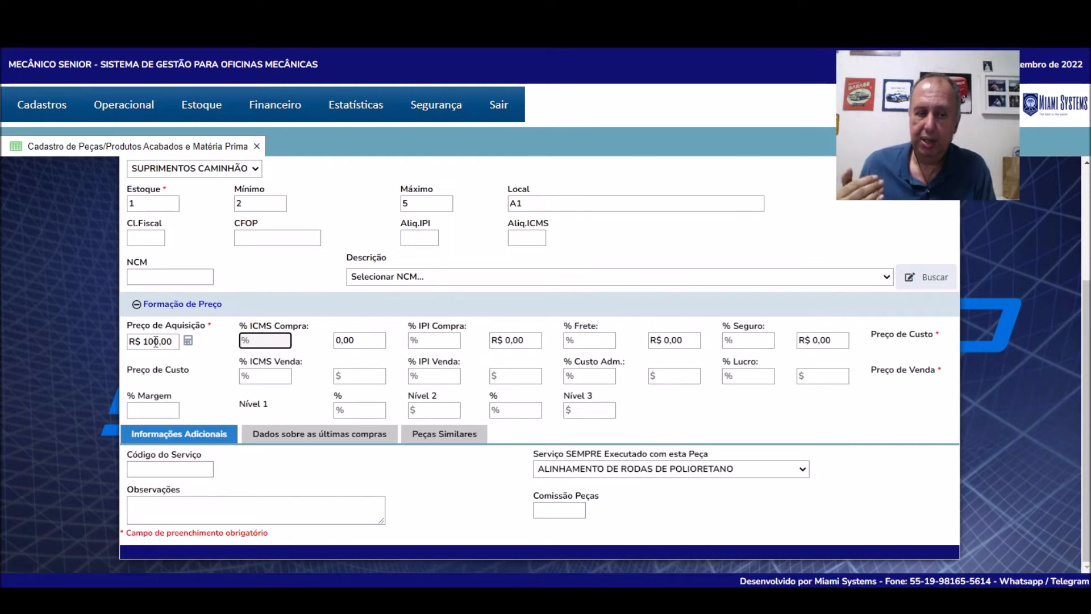
{"action": "type", "text": "18"}
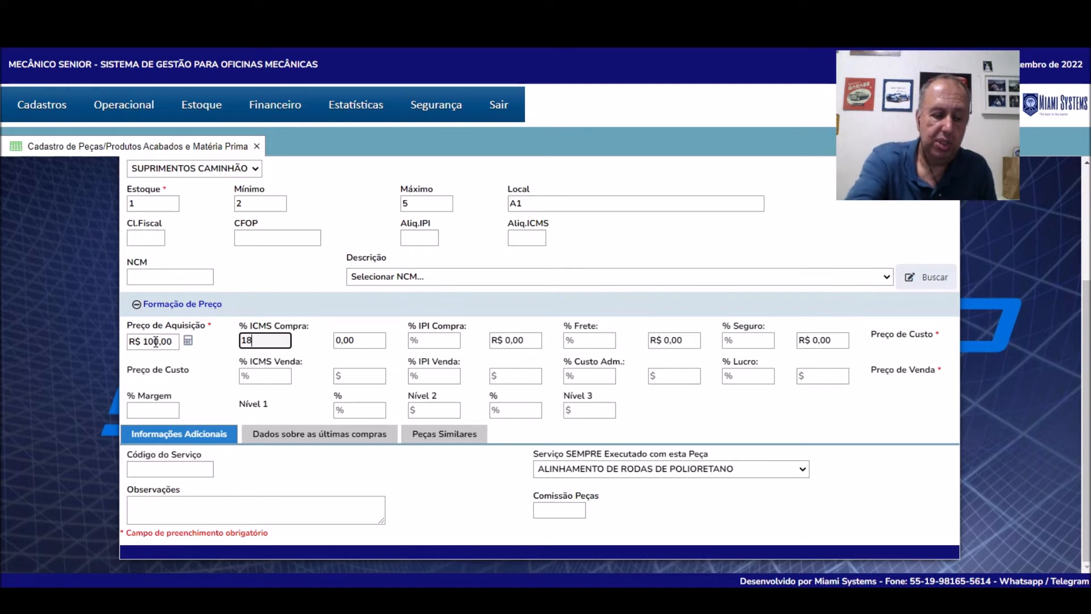
{"action": "key", "text": "Tab"}
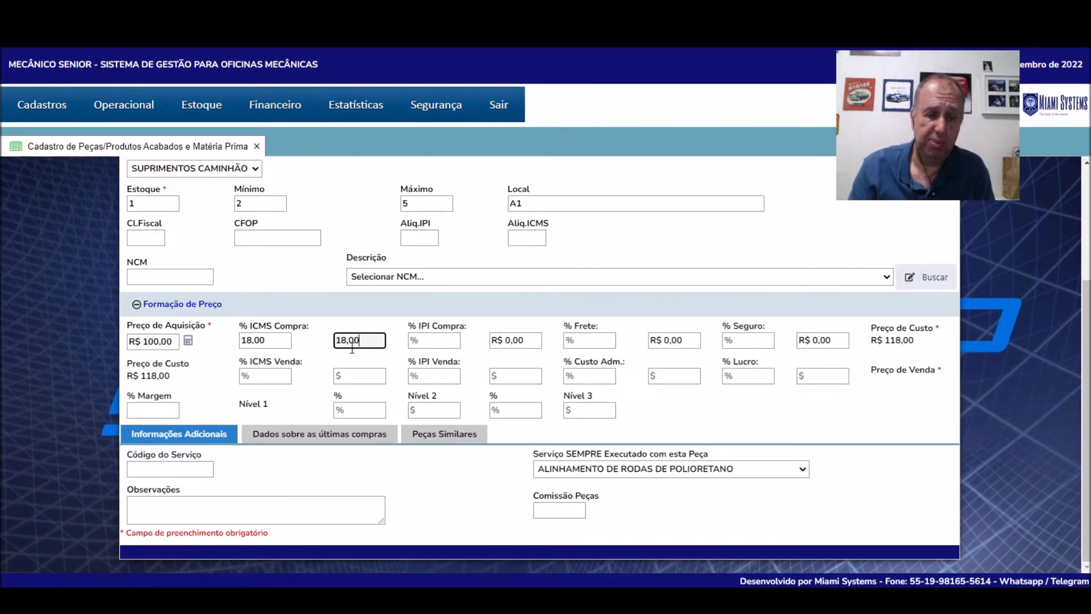
{"action": "key", "text": "Tab"}
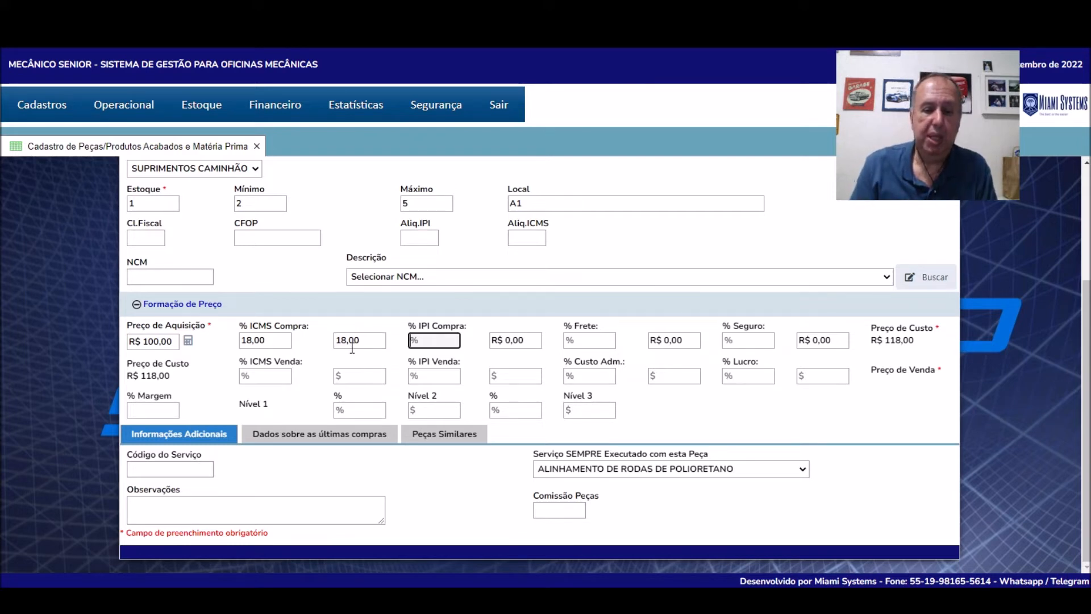
{"action": "type", "text": "4"}
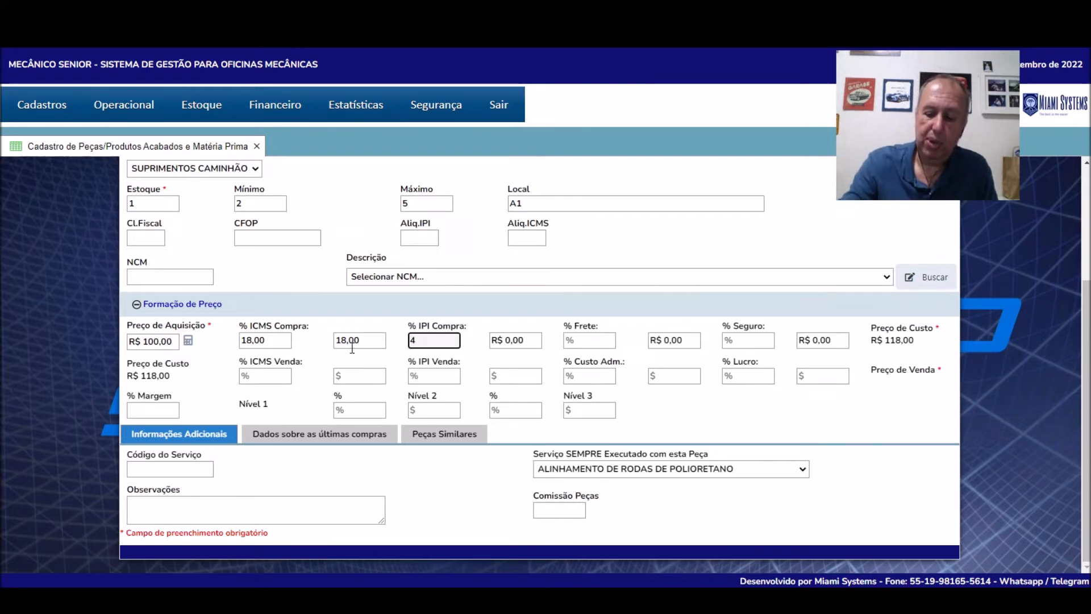
{"action": "type", "text": ","}
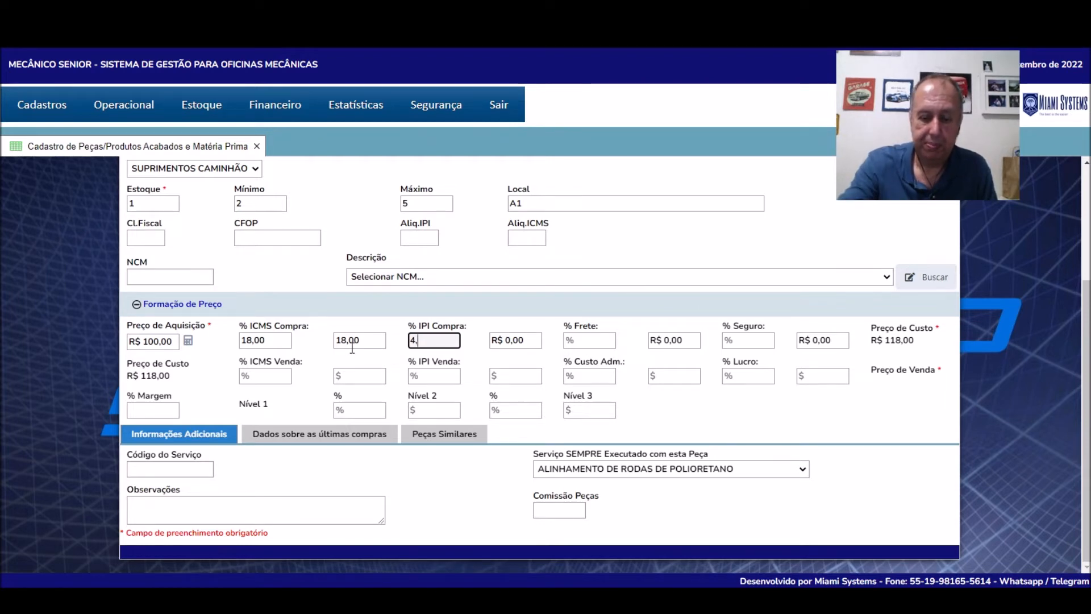
{"action": "type", "text": "5"}
{"action": "key", "text": "Tab"}
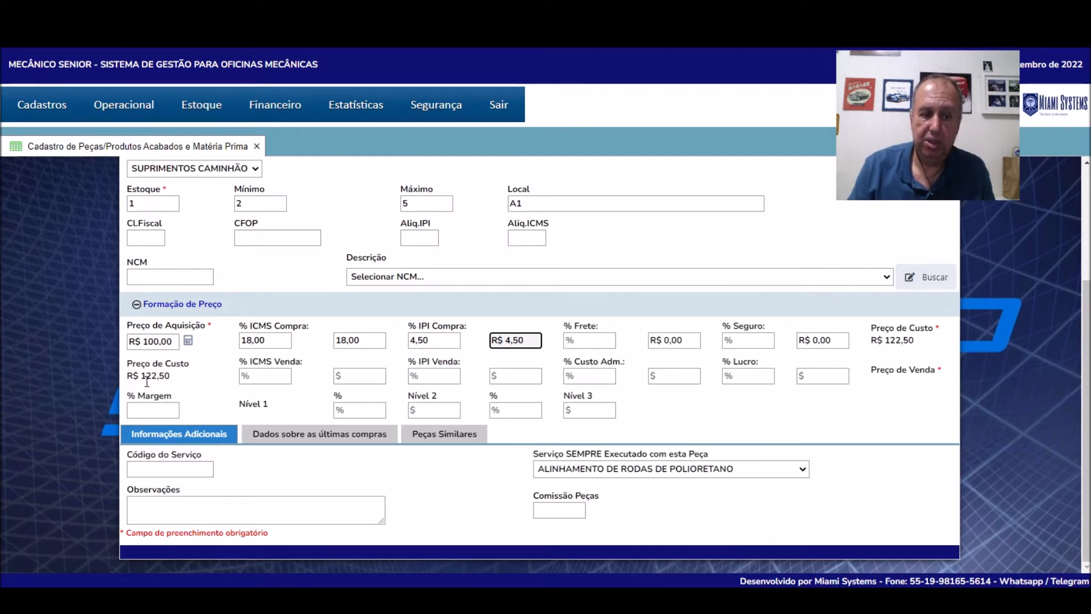
- Set the part's freight rate to 2% and its insurance rate to 0% in the price formation
{"action": "key", "text": "Tab"}
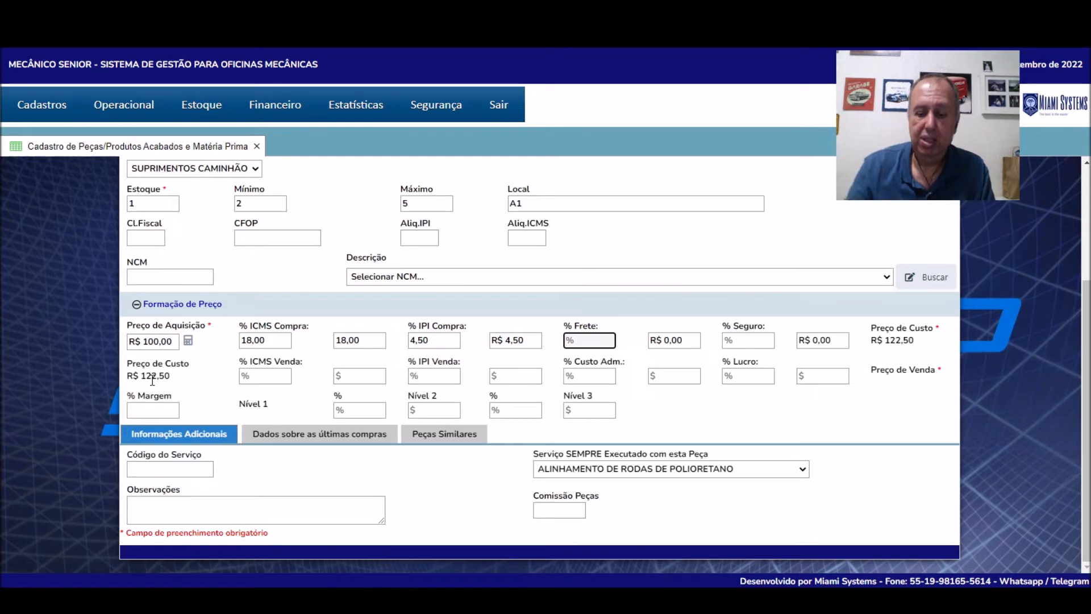
{"action": "type", "text": "2"}
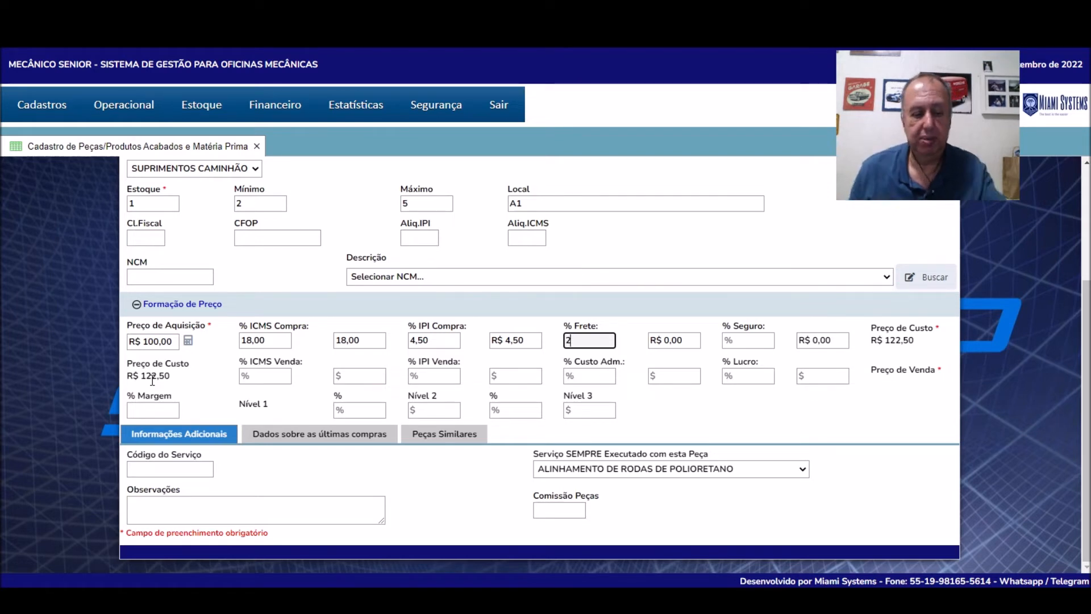
{"action": "key", "text": "Tab"}
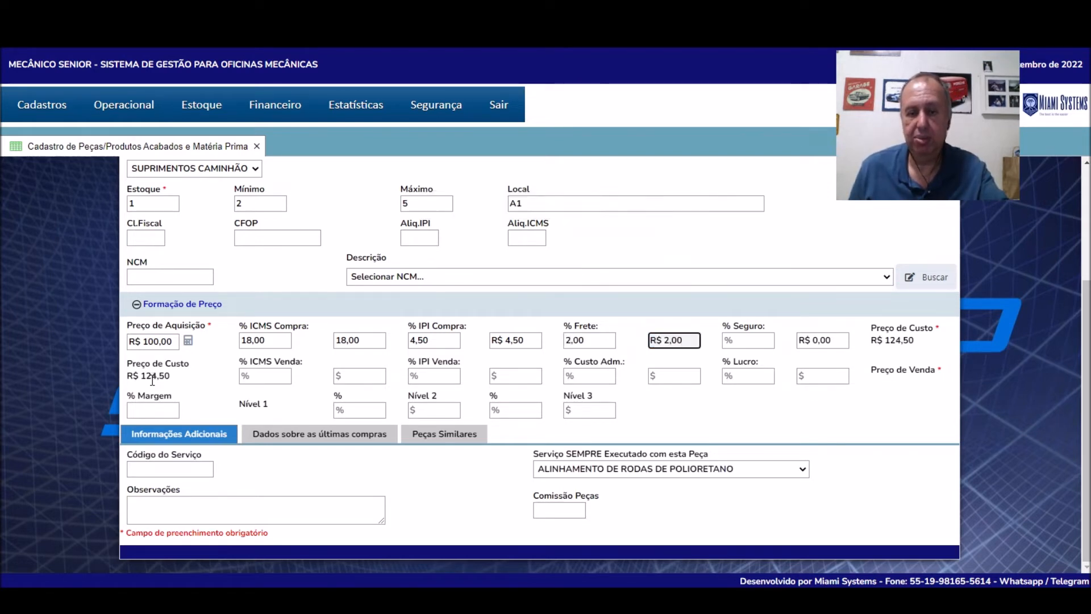
{"action": "key", "text": "Tab"}
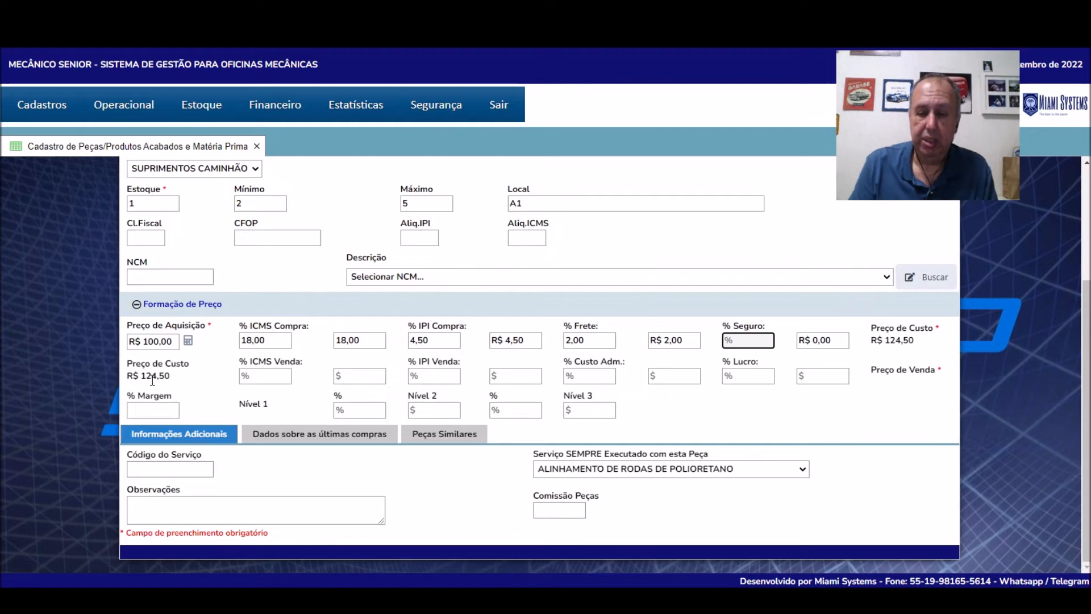
{"action": "type", "text": "0"}
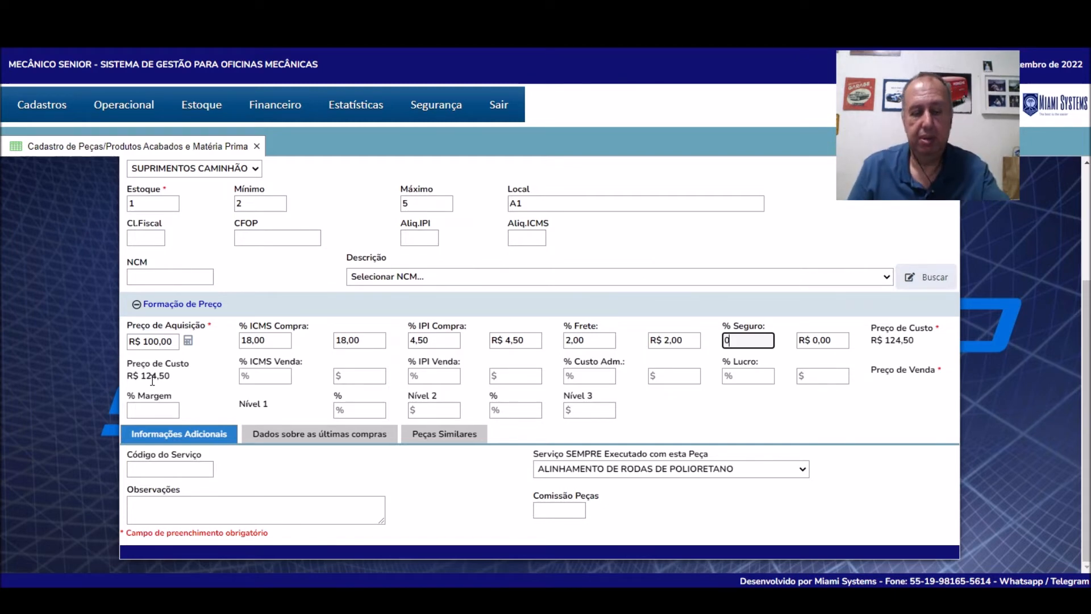
{"action": "key", "text": "Tab"}
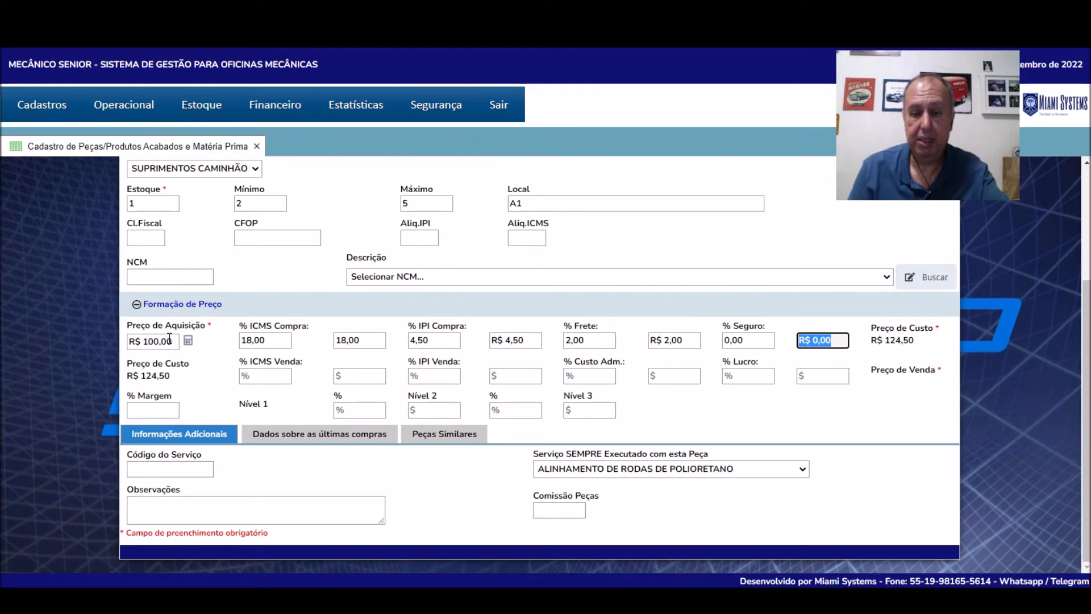
- Set the sale ICMS and sale IPI to 0, both as percentages and as amounts
{"action": "key", "text": "Tab"}
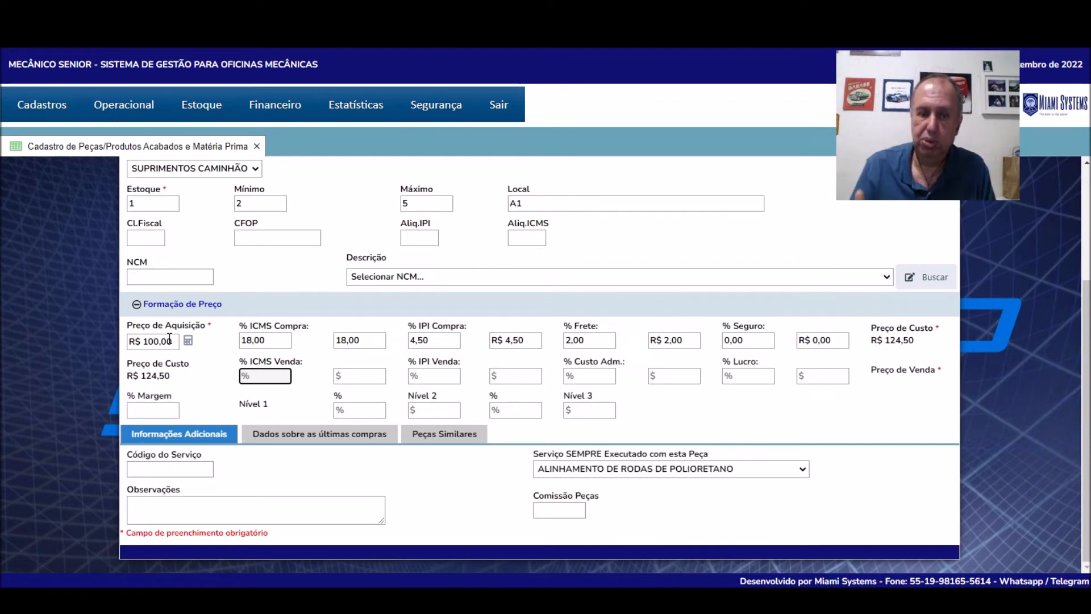
{"action": "type", "text": "0"}
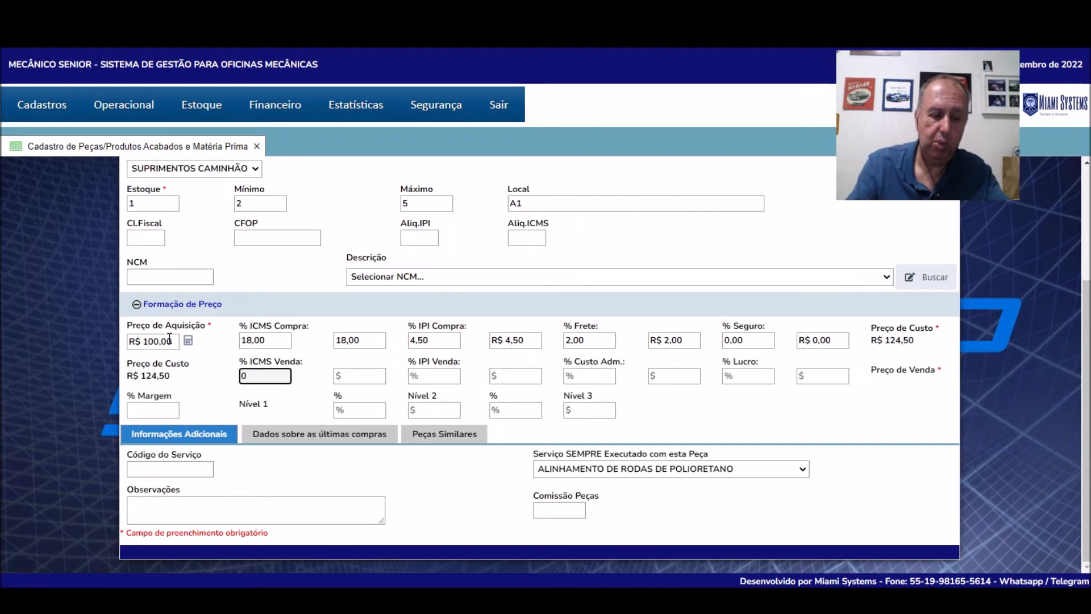
{"action": "key", "text": "Tab"}
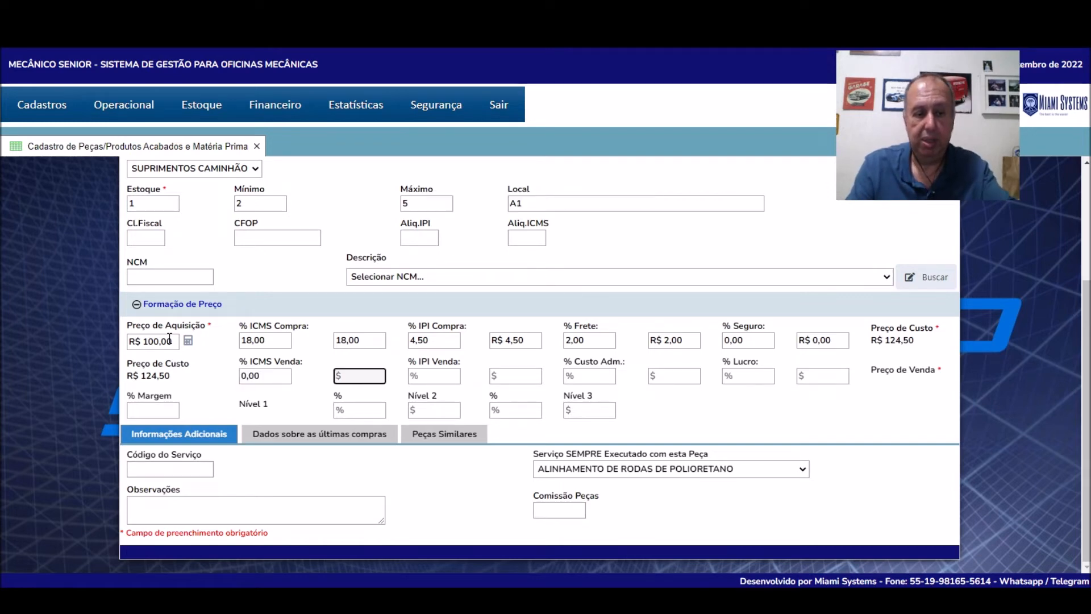
{"action": "type", "text": "0"}
{"action": "key", "text": "Tab"}
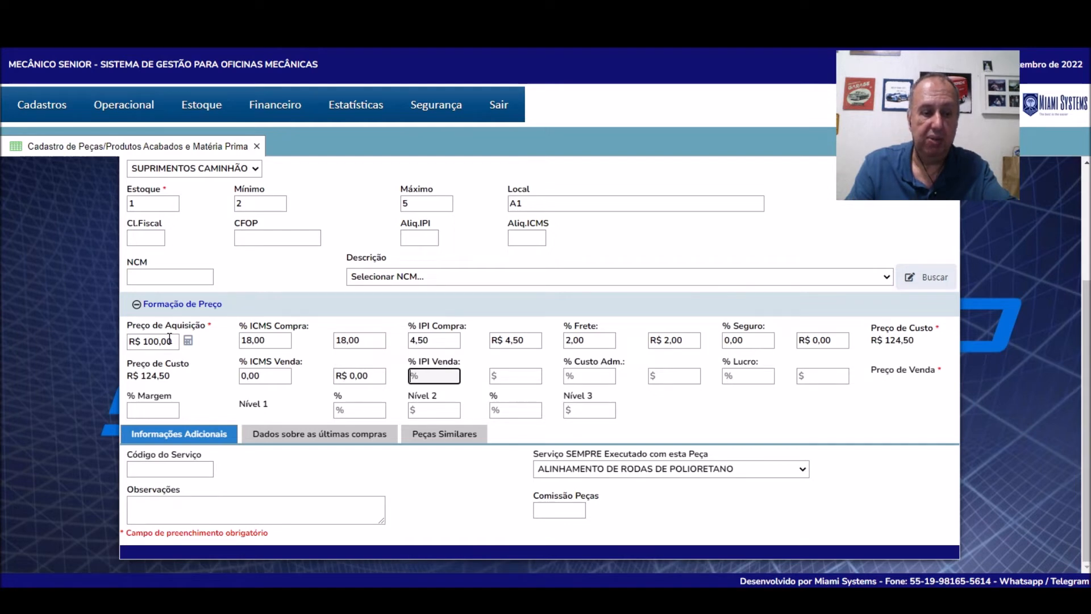
{"action": "type", "text": "0"}
{"action": "key", "text": "Tab"}
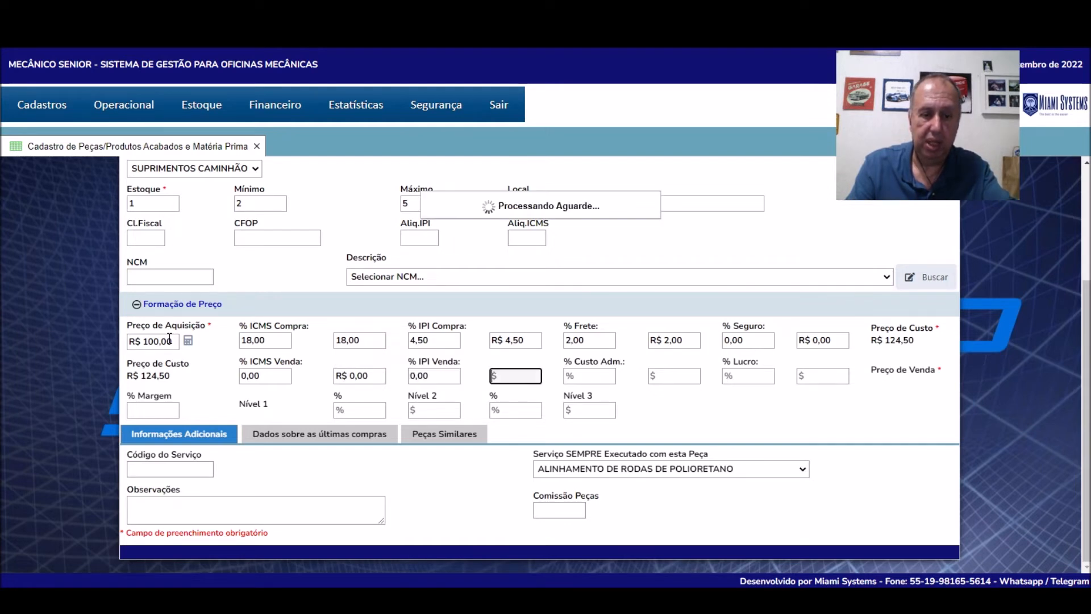
{"action": "type", "text": "0"}
{"action": "key", "text": "Tab"}
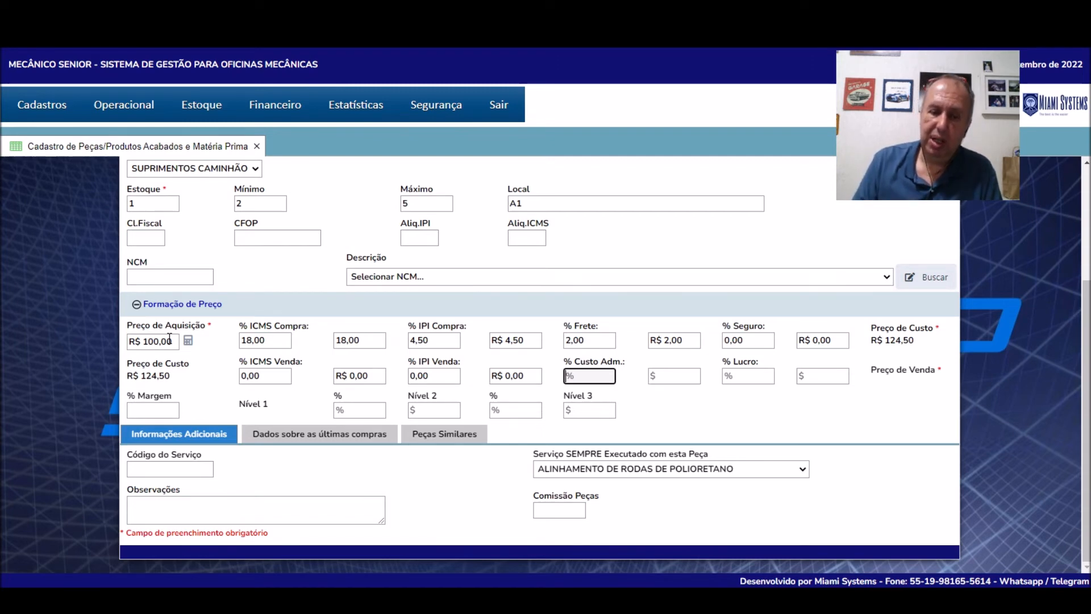
- Set the administrative cost to 1% with an amount of R$ 1,00, and the profit to 50%
{"action": "type", "text": "1"}
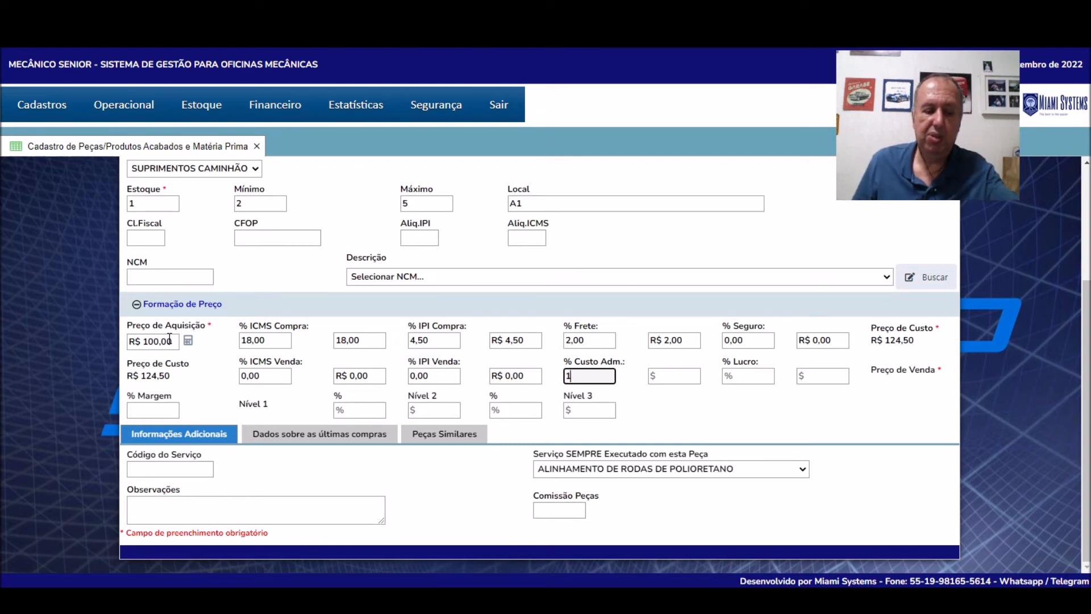
{"action": "key", "text": "Tab"}
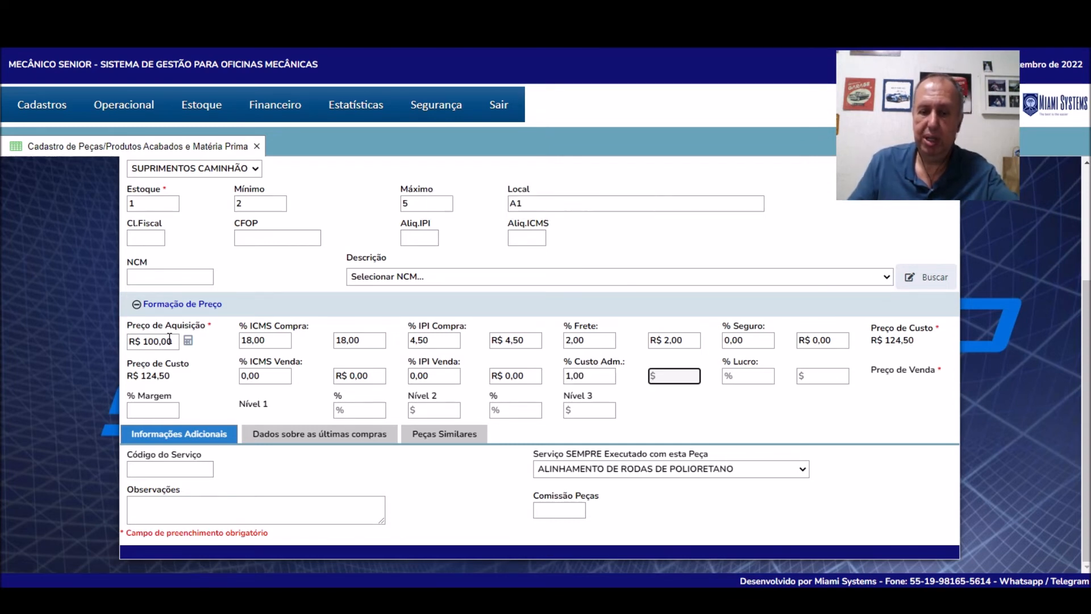
{"action": "type", "text": "1"}
{"action": "key", "text": "Tab"}
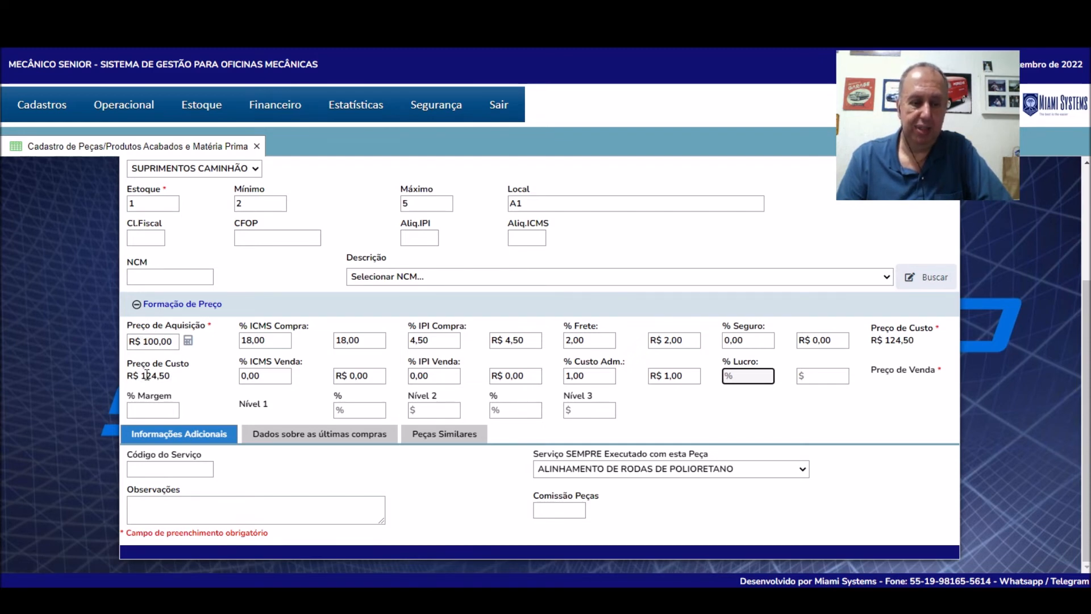
{"action": "type", "text": "5"}
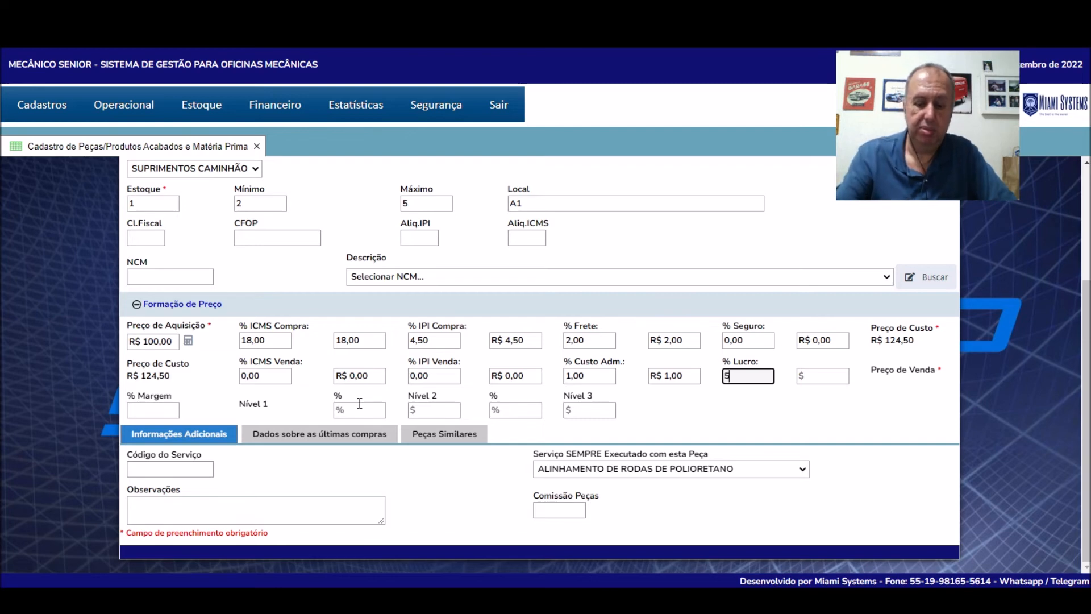
{"action": "type", "text": "0"}
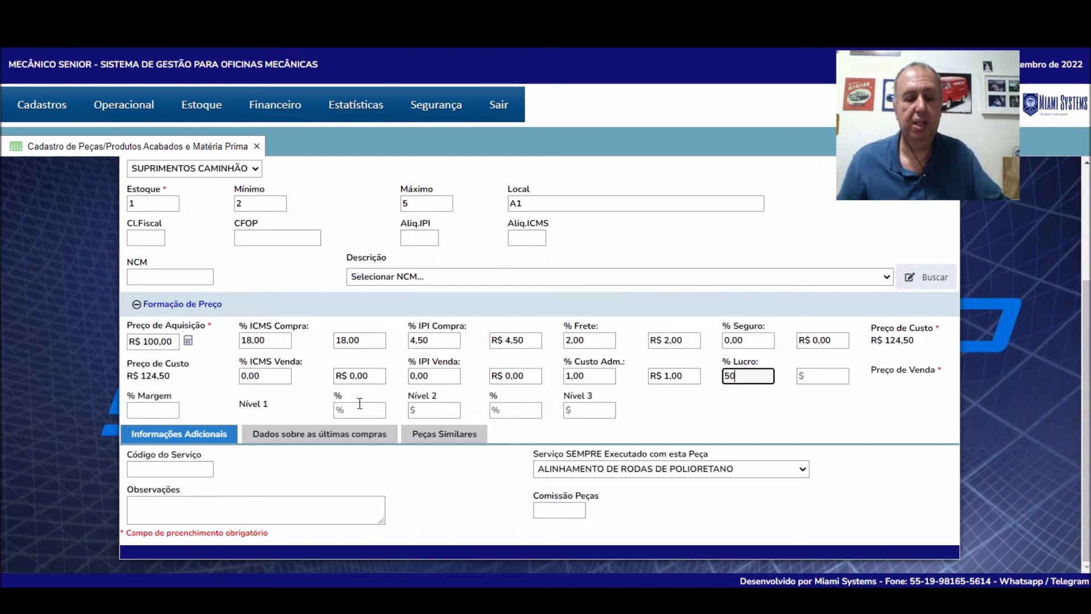
{"action": "key", "text": "Tab"}
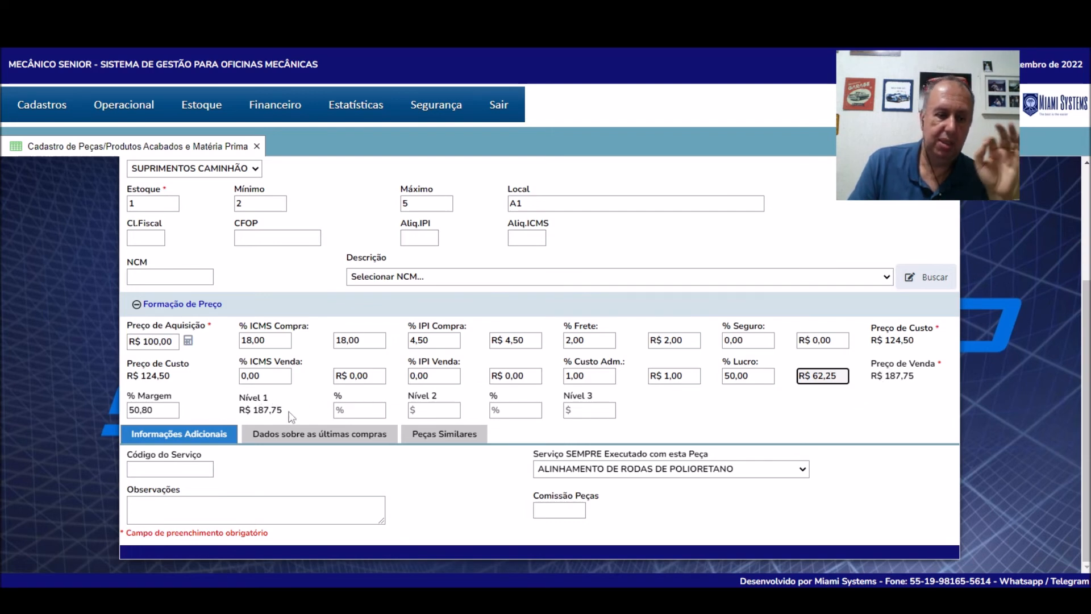
- Enter 10% as the Nível 2 percentage and 25% as the Nível 3 percentage
{"action": "left_click", "coordinate": [354, 410]}
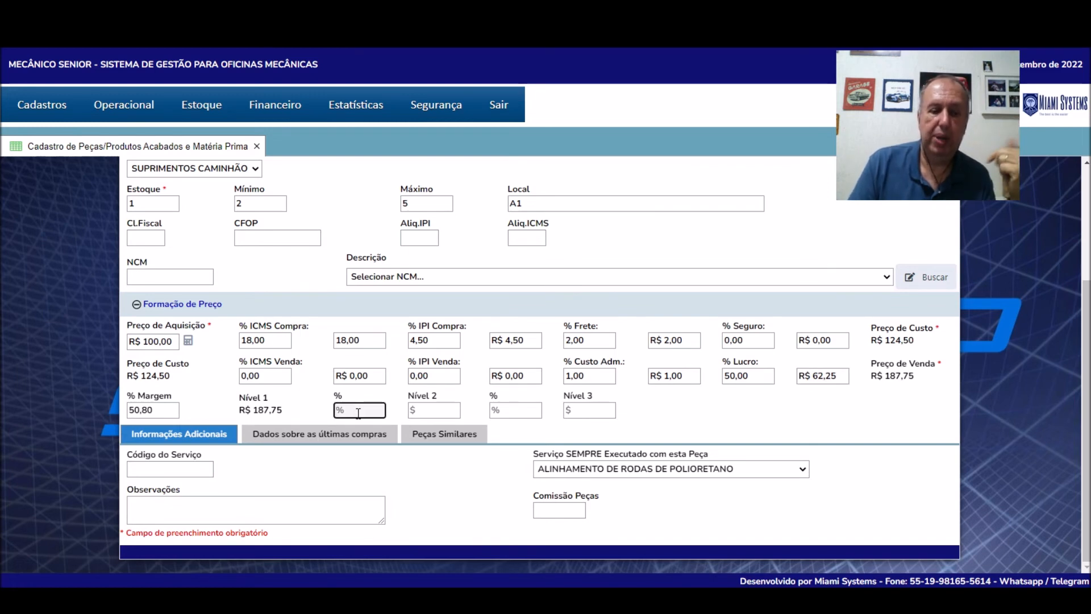
{"action": "type", "text": "10"}
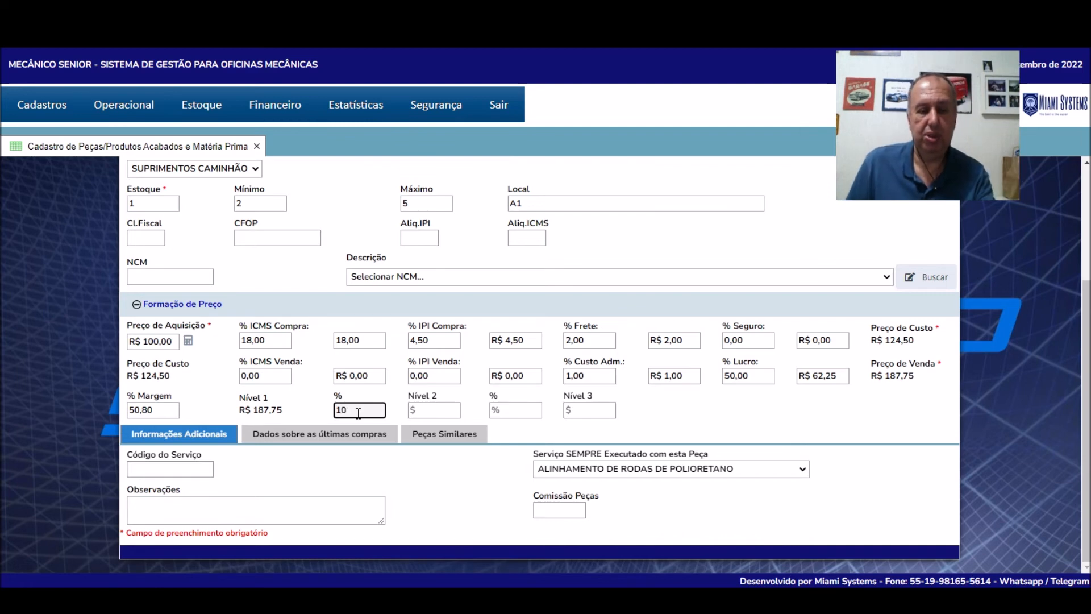
{"action": "key", "text": "Tab"}
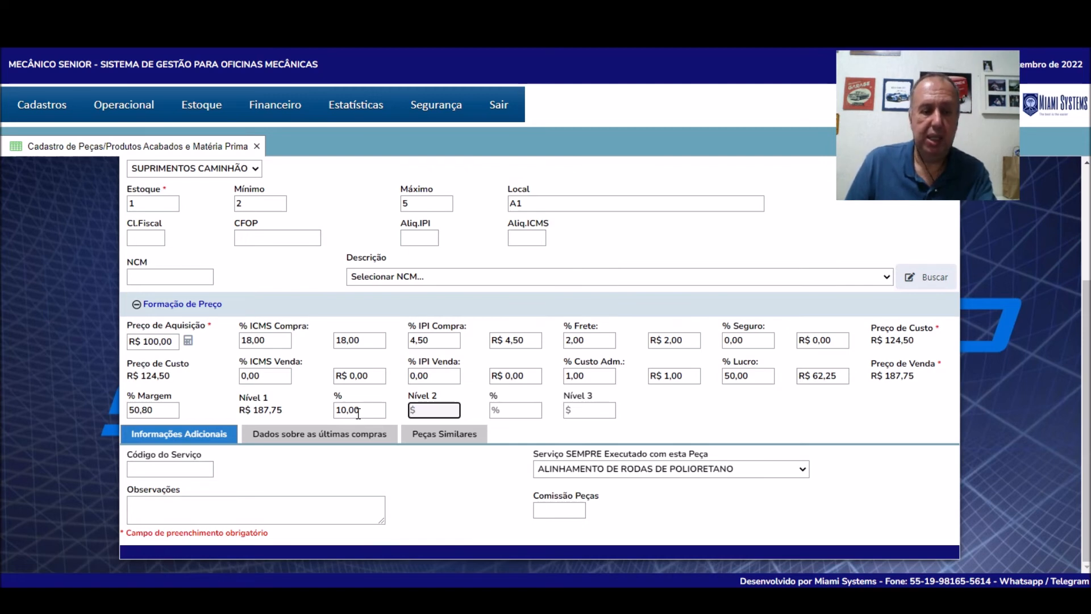
{"action": "scroll", "coordinate": [358, 417], "scroll_direction": "up", "scroll_amount": 1}
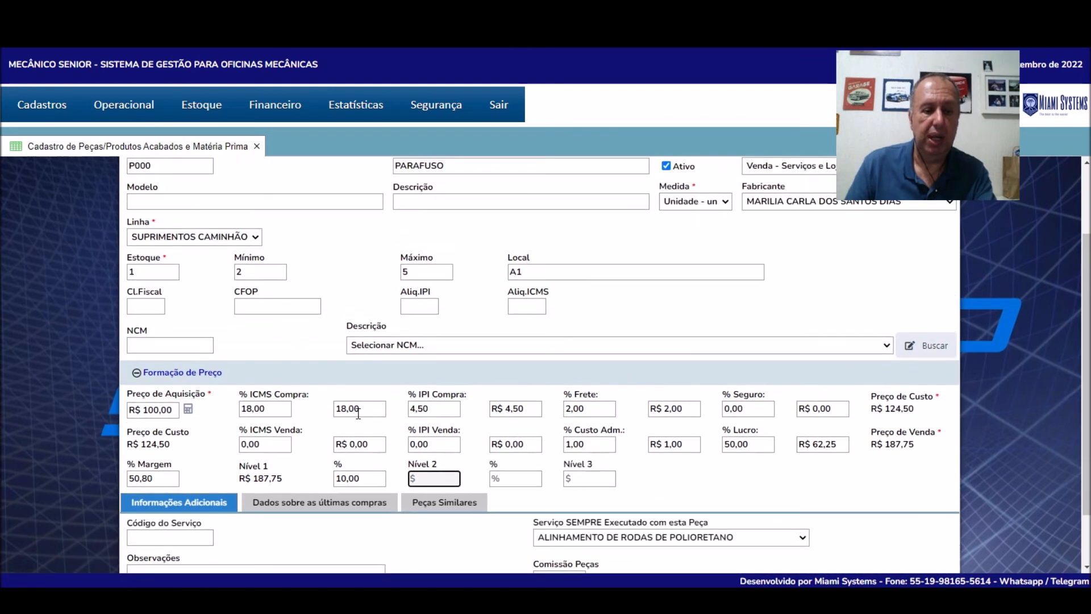
{"action": "scroll", "coordinate": [354, 428], "scroll_direction": "down", "scroll_amount": 1}
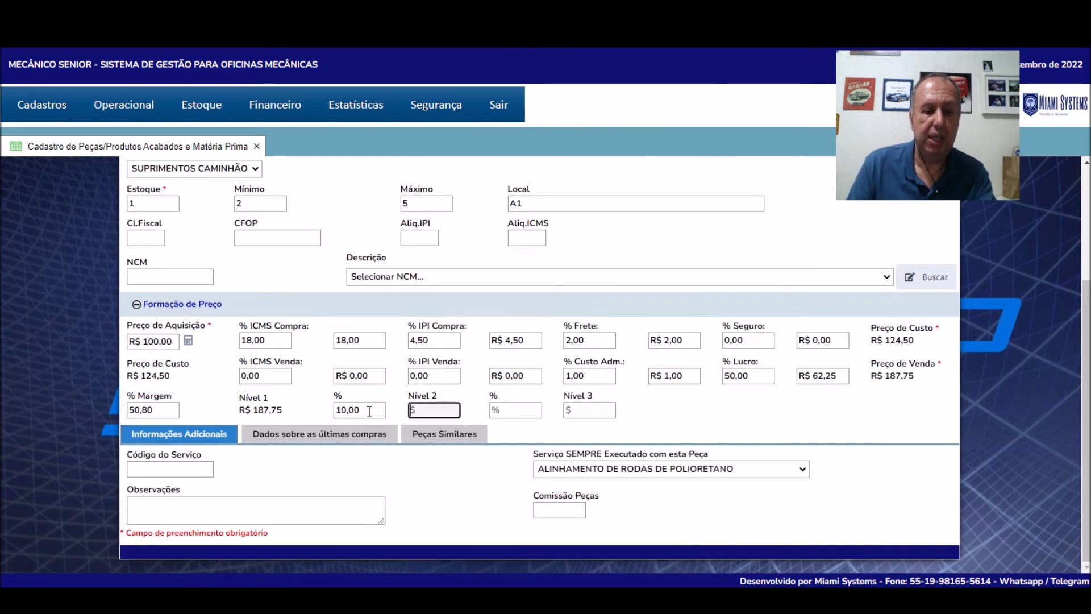
{"action": "left_click", "coordinate": [525, 408]}
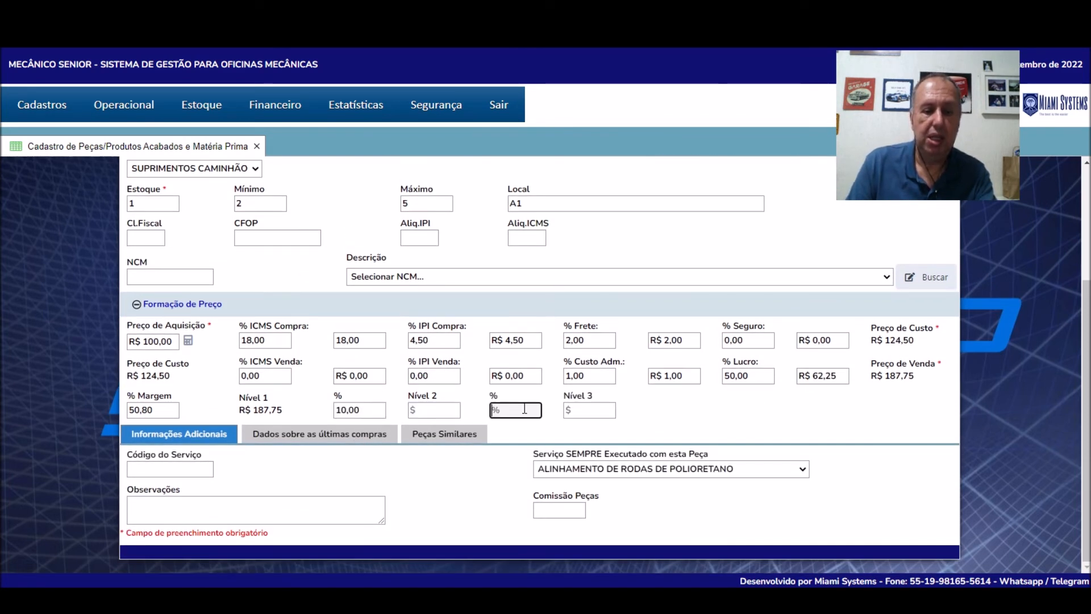
{"action": "type", "text": "25"}
{"action": "key", "text": "Tab"}
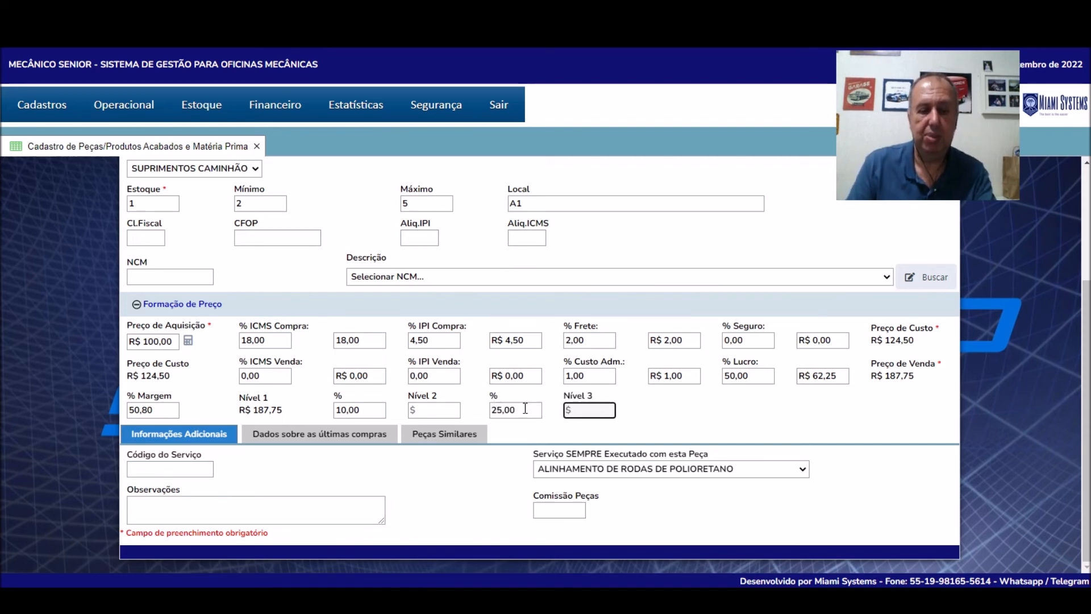
- Try to get the Nível 2 and Nível 3 prices calculated by stepping through the margin, profit and level fields again
{"action": "left_click", "coordinate": [154, 411]}
{"action": "key", "text": "Tab"}
{"action": "key", "text": "Tab"}
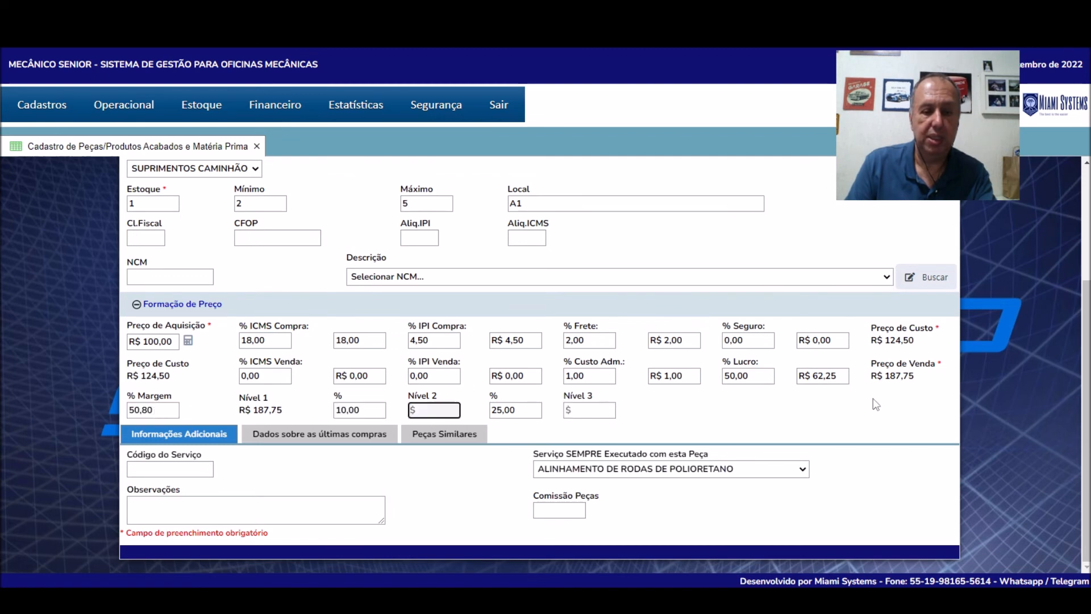
{"action": "left_click", "coordinate": [844, 376]}
{"action": "key", "text": "Tab"}
{"action": "key", "text": "Tab"}
{"action": "key", "text": "Tab"}
{"action": "key", "text": "Tab"}
{"action": "key", "text": "Tab"}
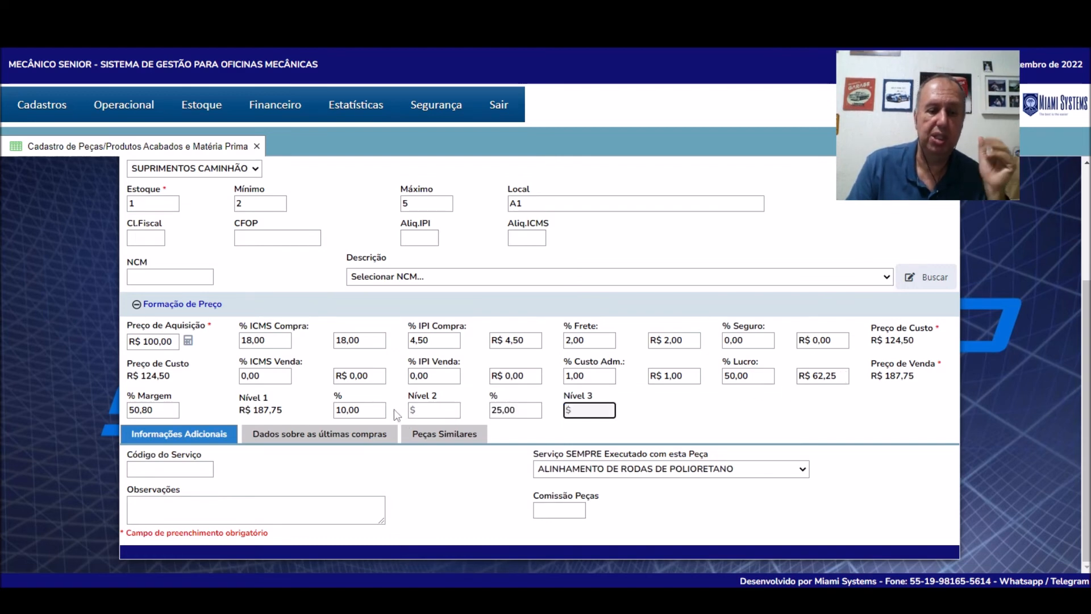
{"action": "left_click", "coordinate": [277, 414]}
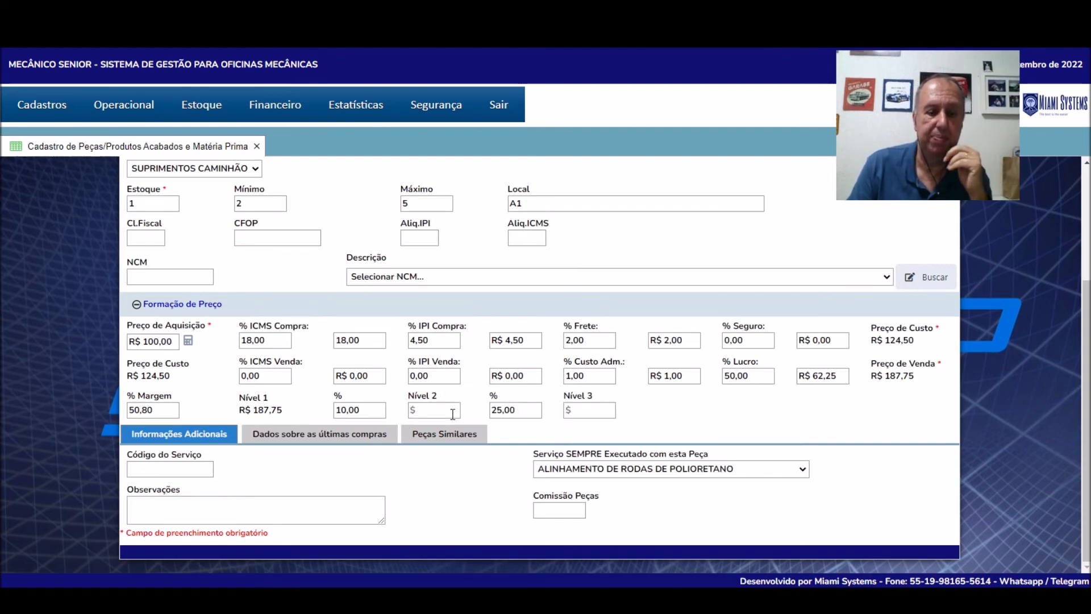
- Review the completed part form and cancel the new registration to return to the stock list
{"action": "scroll", "coordinate": [793, 445], "scroll_direction": "up", "scroll_amount": 2}
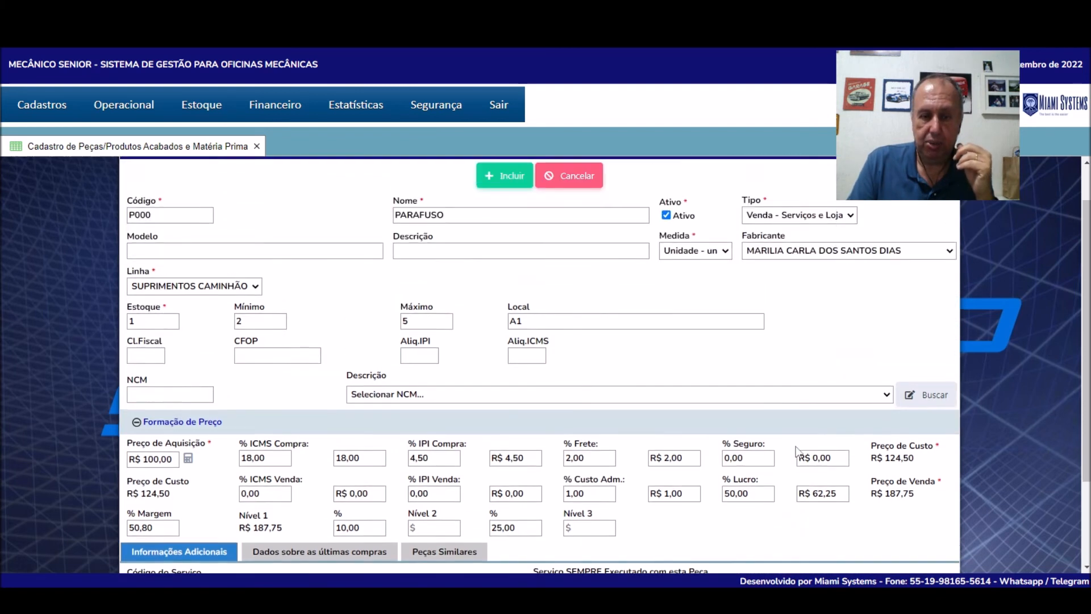
{"action": "scroll", "coordinate": [797, 453], "scroll_direction": "up", "scroll_amount": 1}
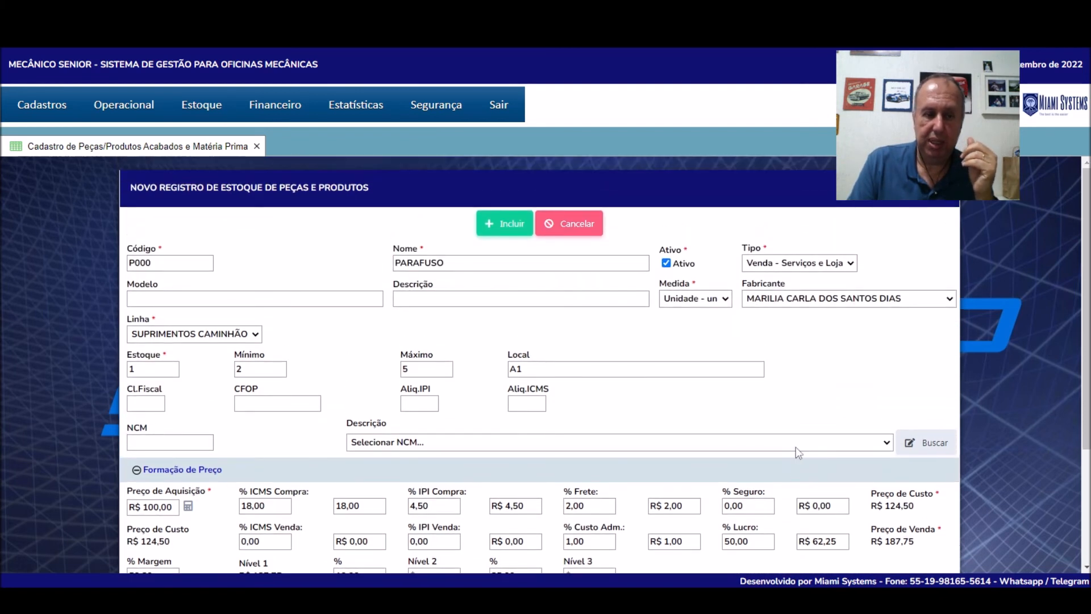
{"action": "scroll", "coordinate": [796, 447], "scroll_direction": "down", "scroll_amount": 2}
{"action": "scroll", "coordinate": [796, 447], "scroll_direction": "down", "scroll_amount": 1}
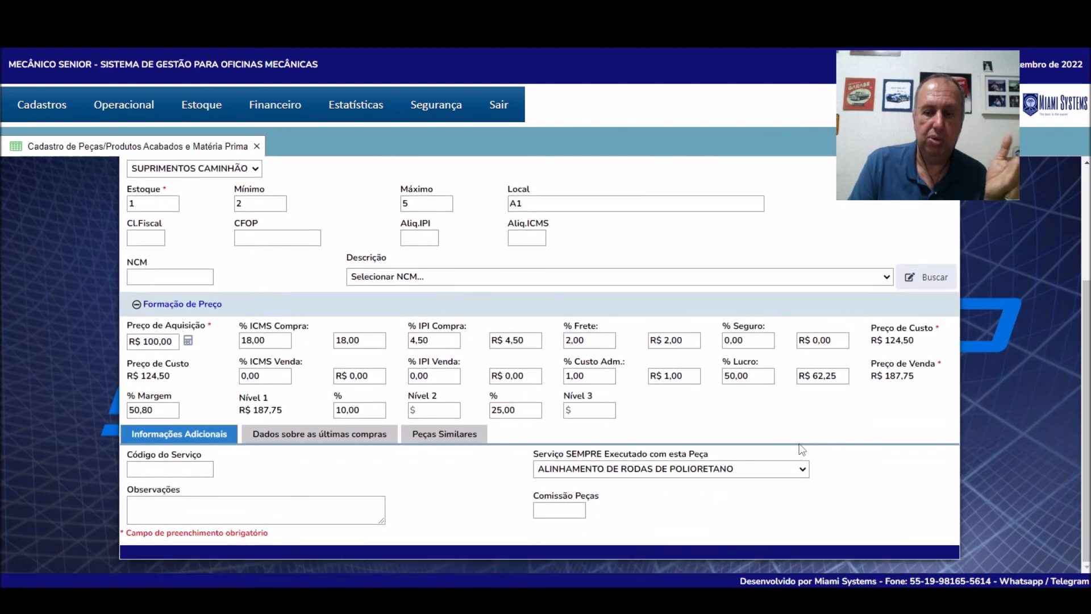
{"action": "scroll", "coordinate": [800, 441], "scroll_direction": "up", "scroll_amount": 3}
{"action": "scroll", "coordinate": [802, 448], "scroll_direction": "up", "scroll_amount": 1}
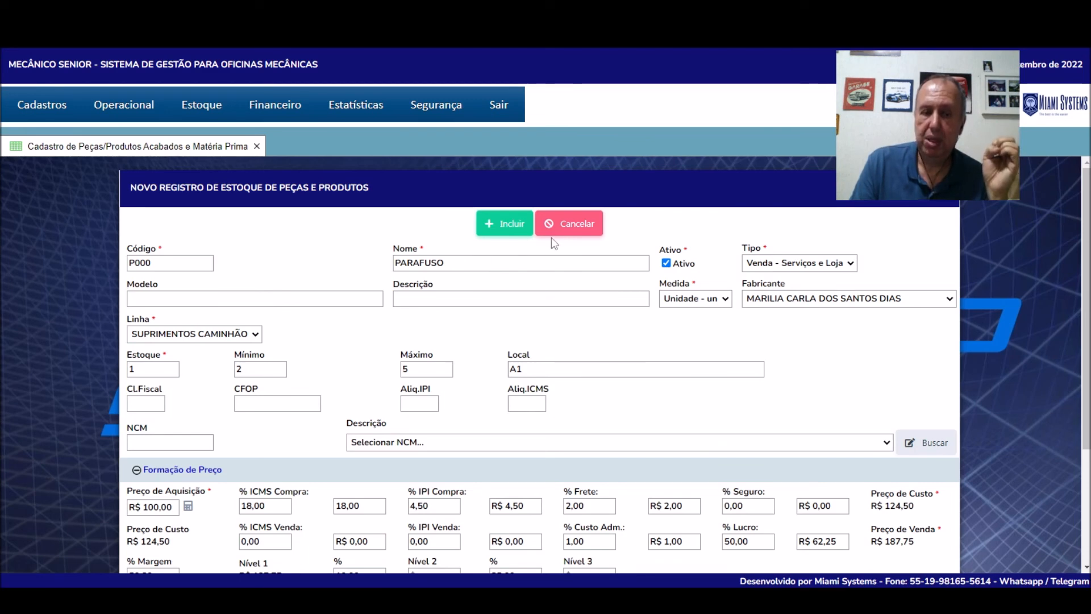
{"action": "left_click", "coordinate": [566, 227]}
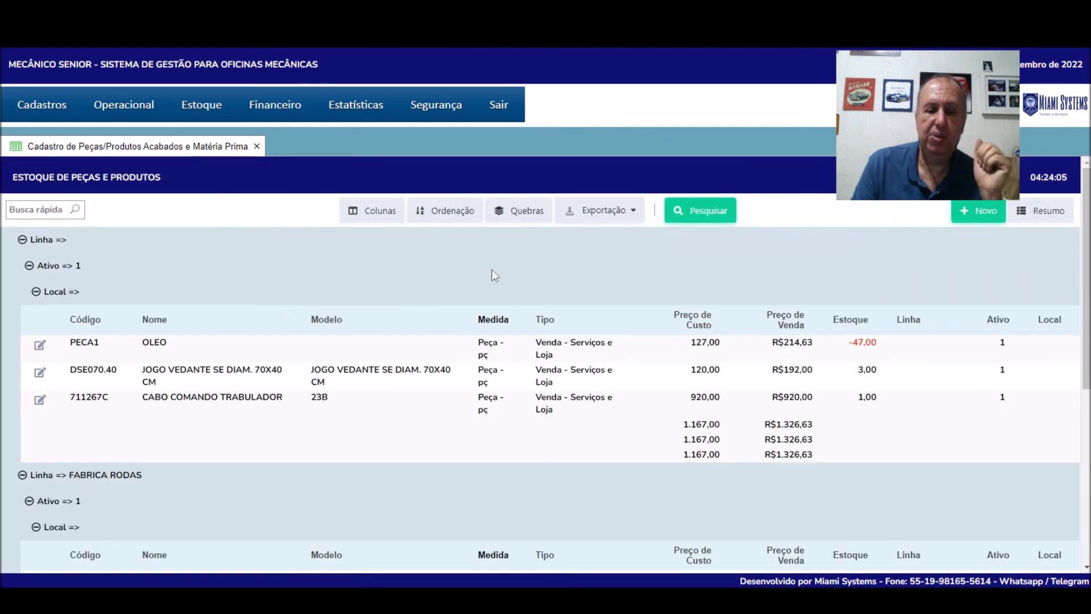
- Look through the parts and products in the stock list, down to the FABRICA RODAS line
{"action": "scroll", "coordinate": [490, 271], "scroll_direction": "down", "scroll_amount": 1}
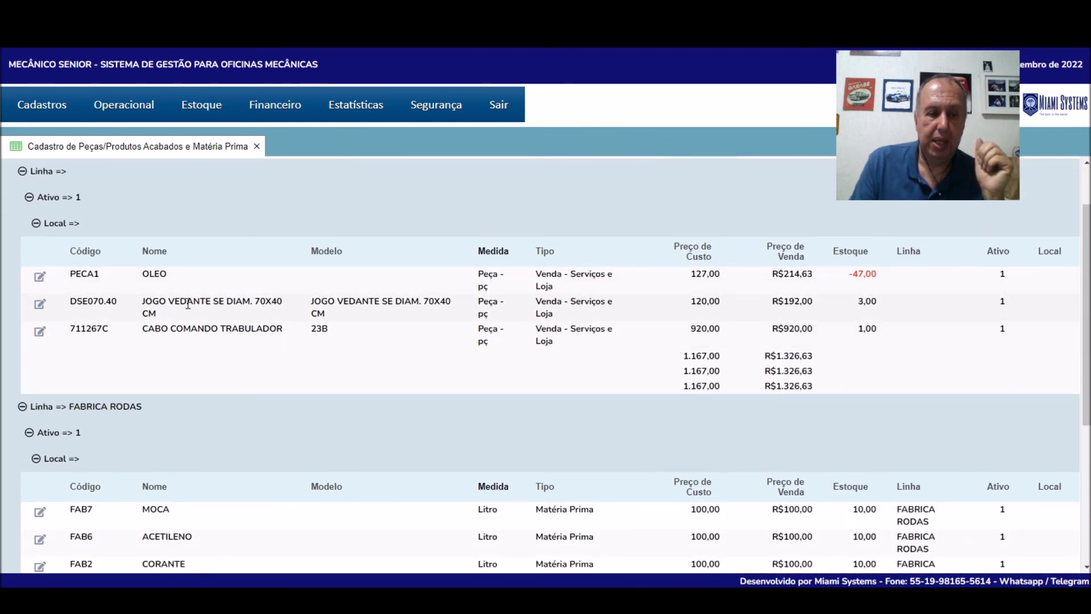
{"action": "scroll", "coordinate": [188, 315], "scroll_direction": "down", "scroll_amount": 1}
{"action": "scroll", "coordinate": [217, 256], "scroll_direction": "down", "scroll_amount": 2}
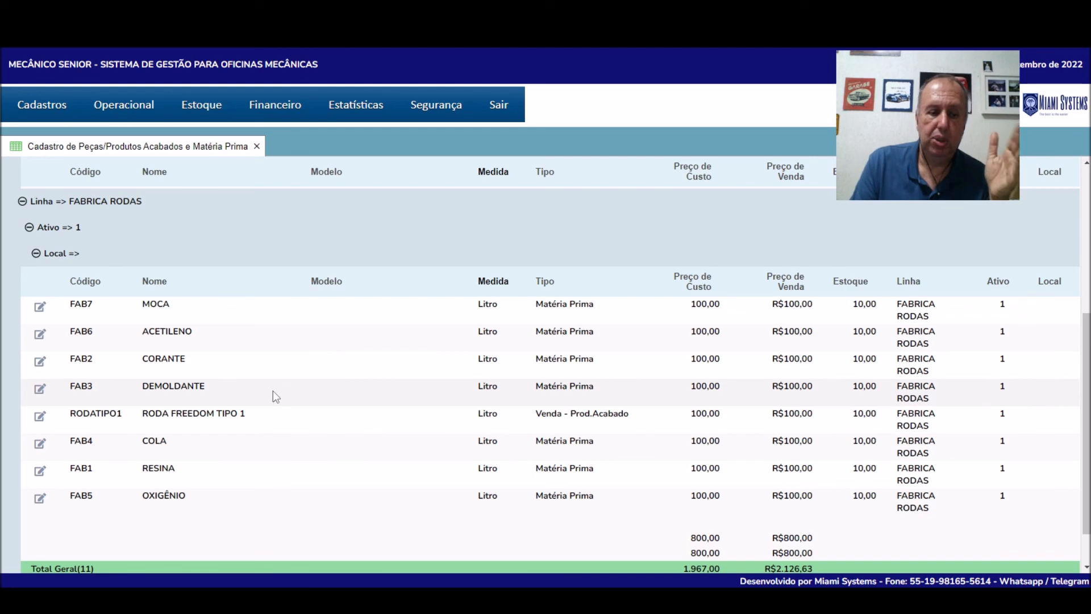
- Review the search filter fields available for the parts and products stock list, then return to the list without searching
{"action": "scroll", "coordinate": [273, 390], "scroll_direction": "up", "scroll_amount": 3}
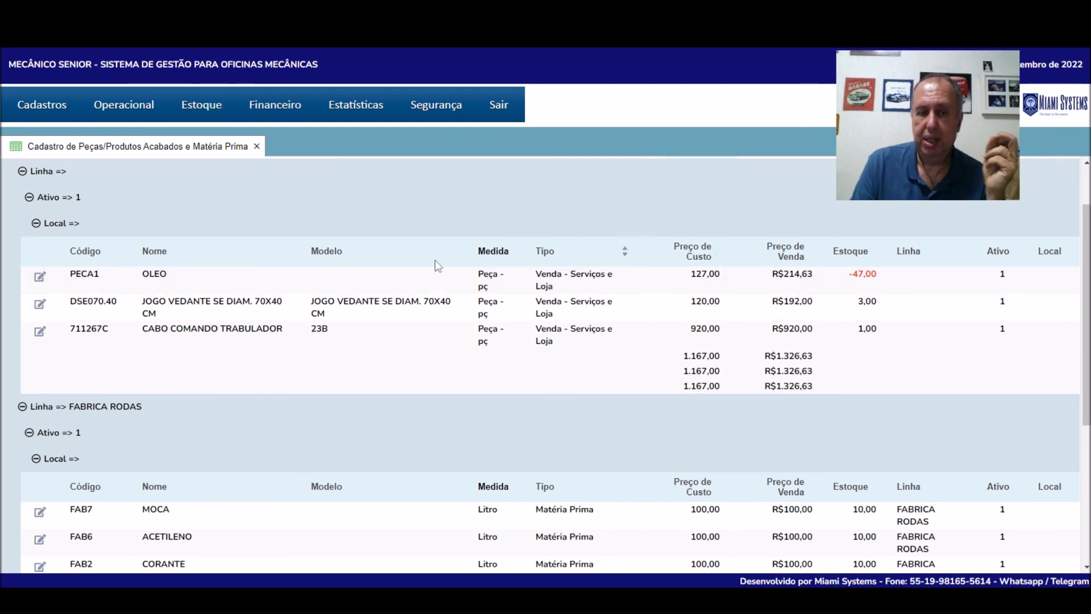
{"action": "scroll", "coordinate": [316, 261], "scroll_direction": "up", "scroll_amount": 1}
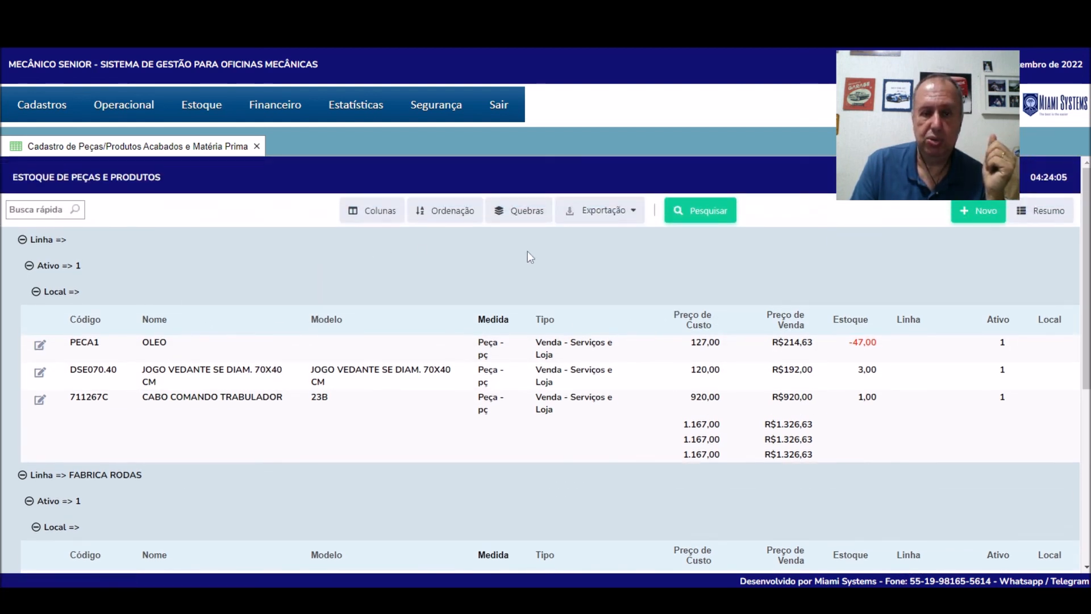
{"action": "left_click", "coordinate": [702, 213]}
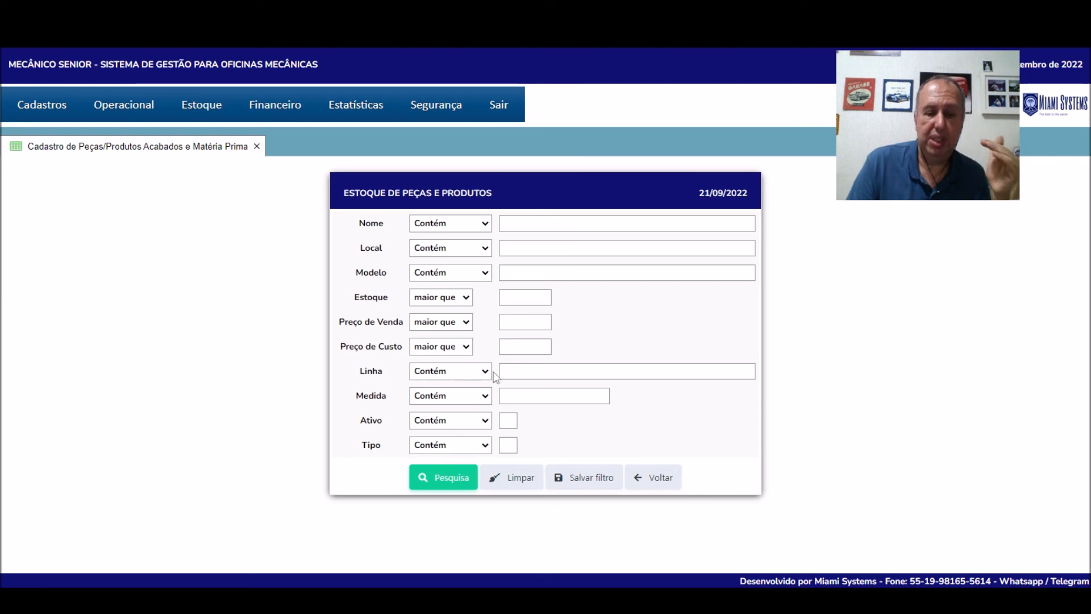
{"action": "left_click", "coordinate": [652, 478]}
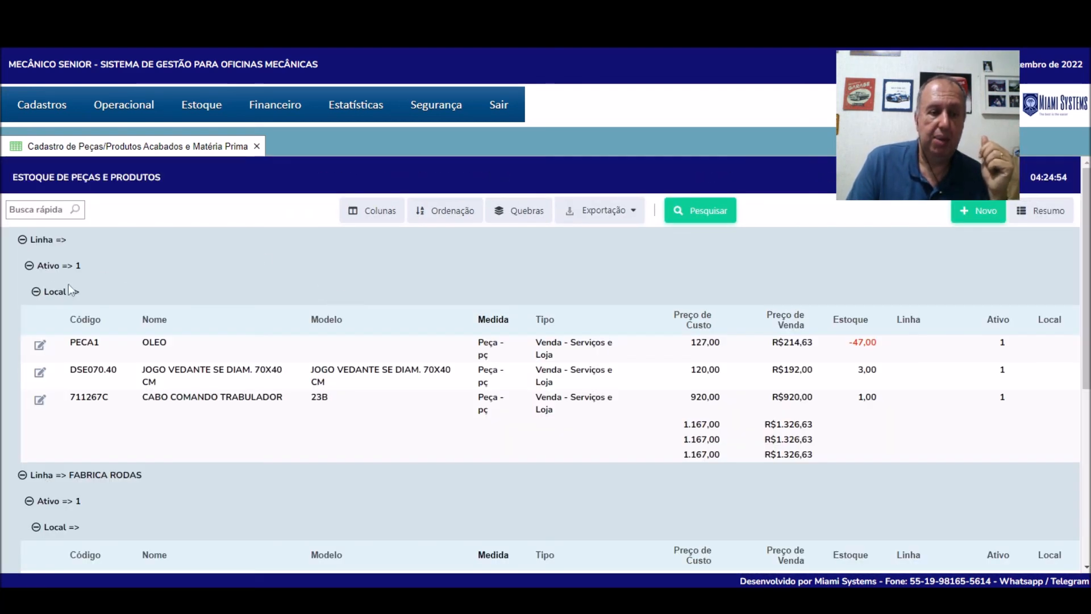
- Collapse and re-expand the Local and Ativo groups under the unnamed Linha to compare the grouped stock views
{"action": "left_click", "coordinate": [36, 292]}
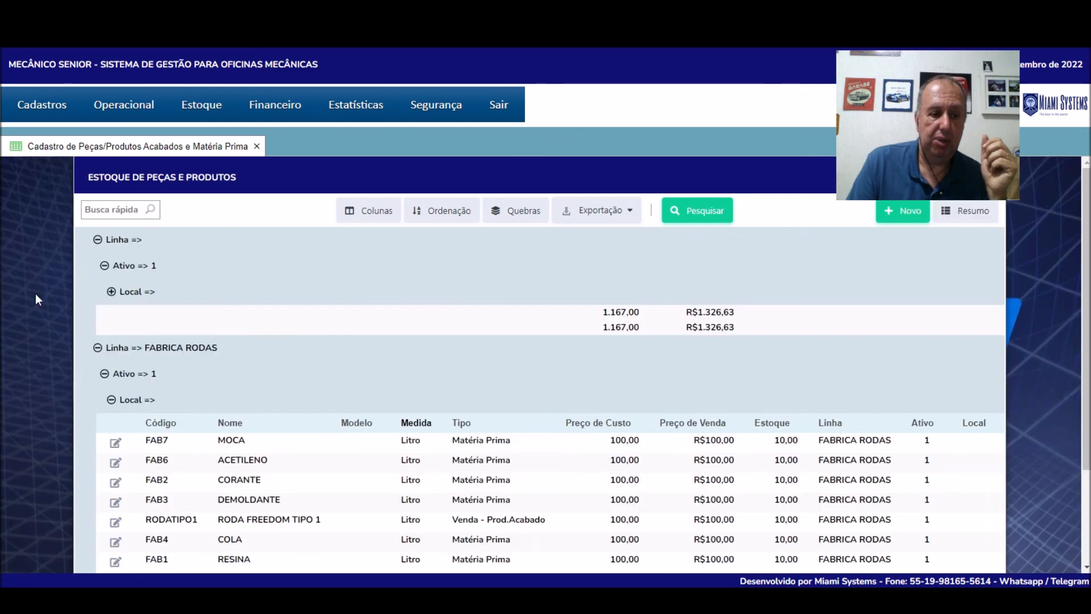
{"action": "left_click", "coordinate": [111, 291]}
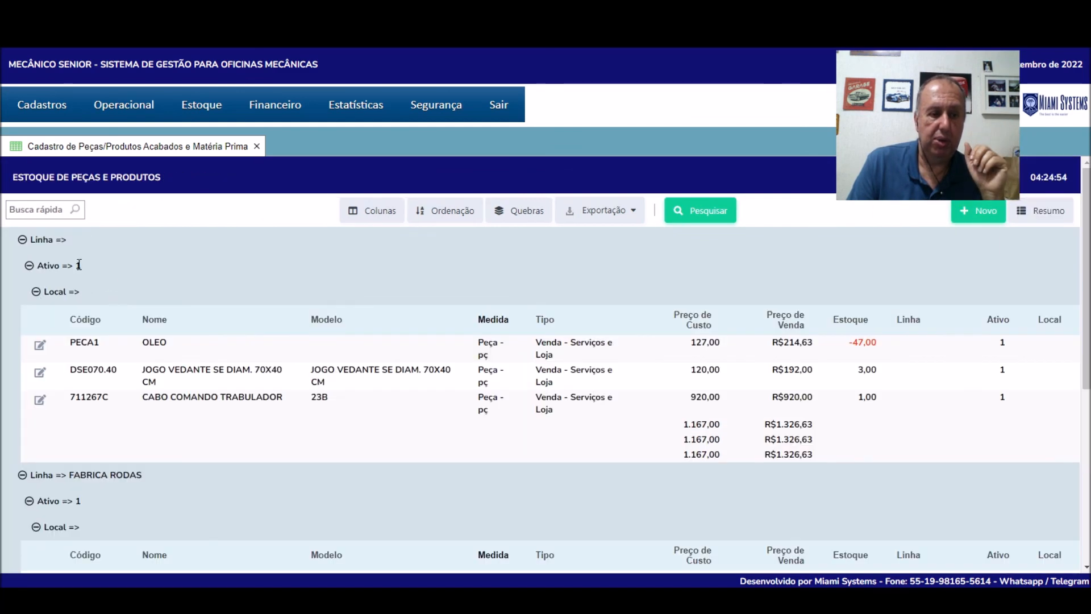
{"action": "left_click", "coordinate": [29, 266]}
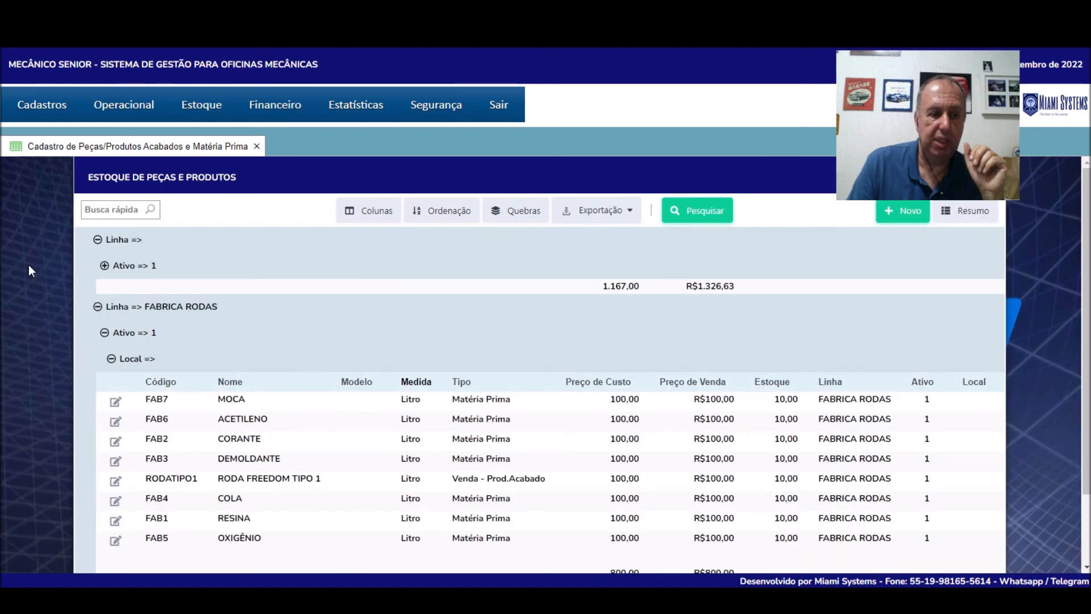
{"action": "left_click", "coordinate": [105, 265]}
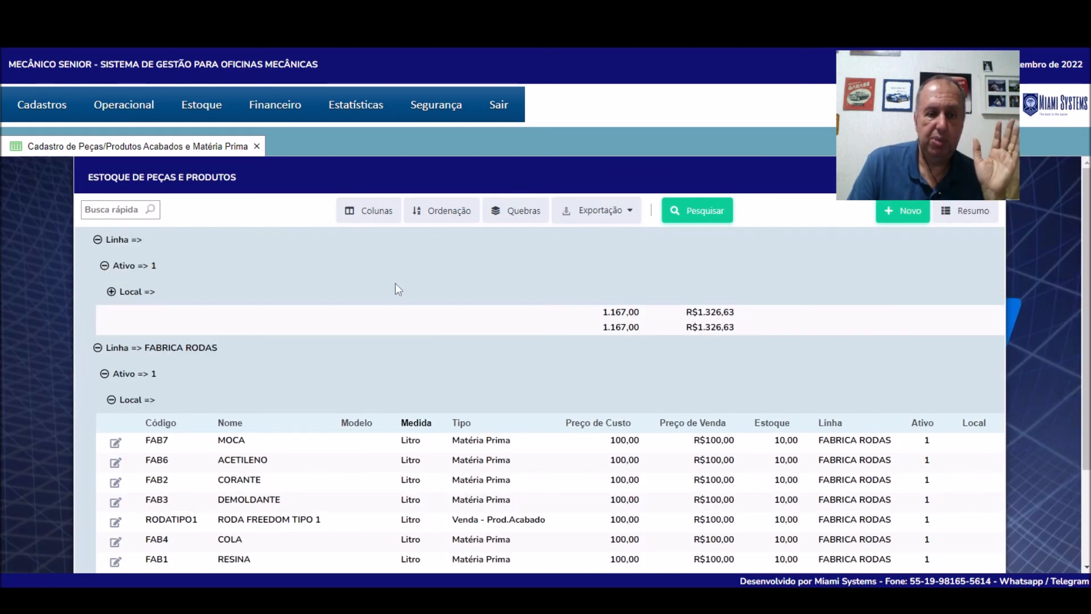
{"action": "scroll", "coordinate": [497, 345], "scroll_direction": "down", "scroll_amount": 2}
{"action": "scroll", "coordinate": [293, 304], "scroll_direction": "up", "scroll_amount": 2}
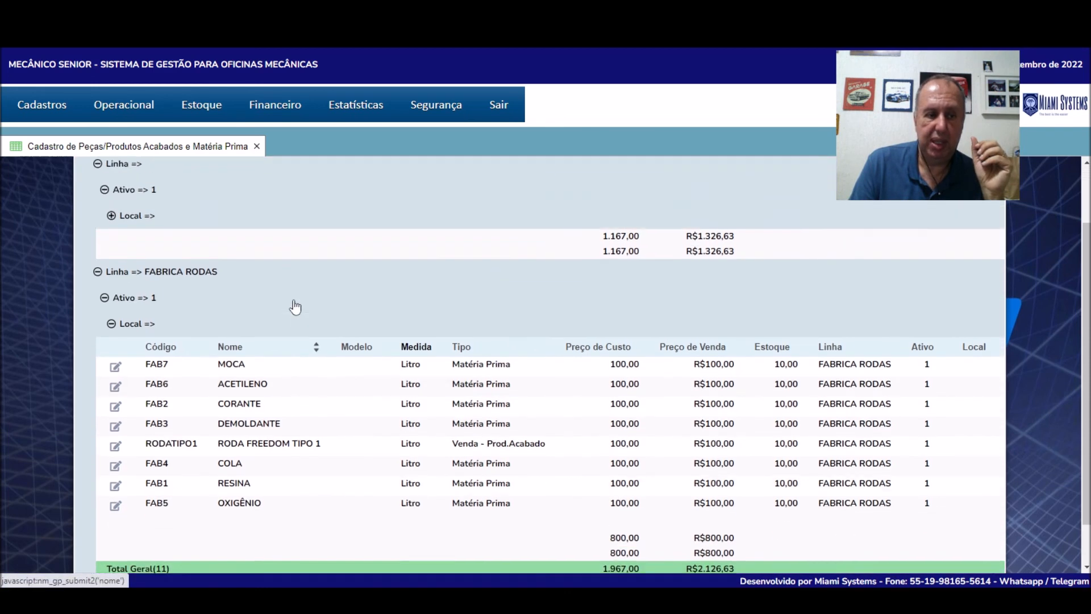
{"action": "left_click", "coordinate": [111, 291]}
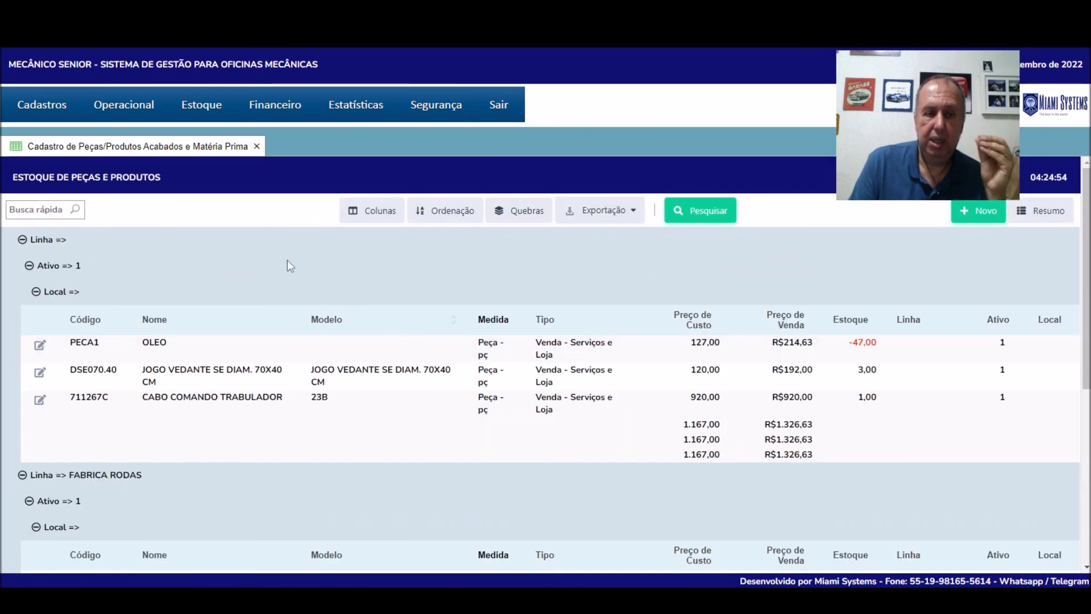
- Open the Listagem Balcão stock report and sort its parts by Nome
{"action": "left_click", "coordinate": [206, 103]}
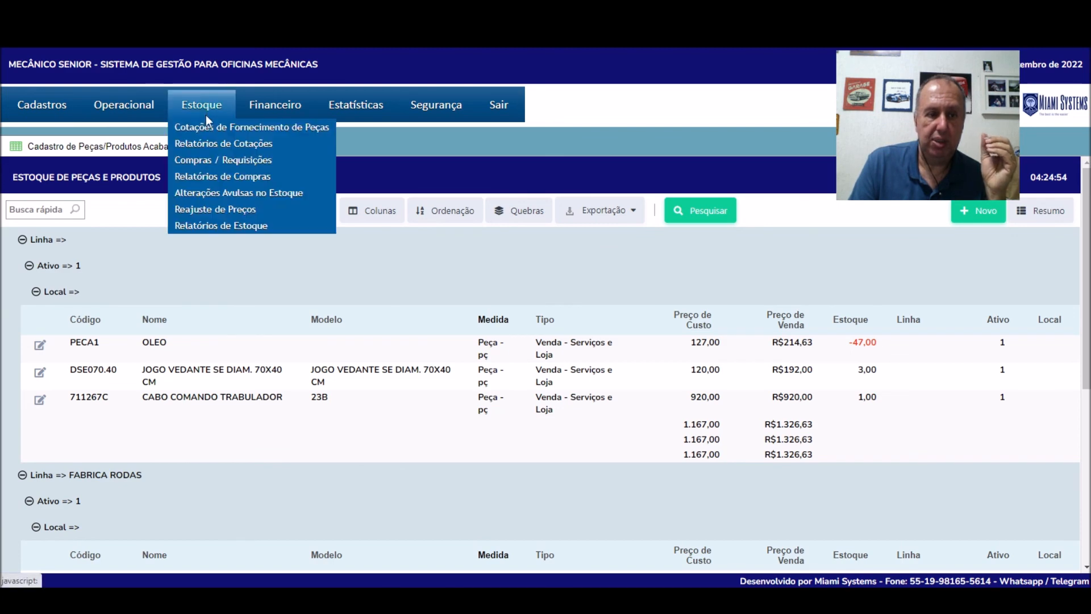
{"action": "mouse_move", "coordinate": [249, 230]}
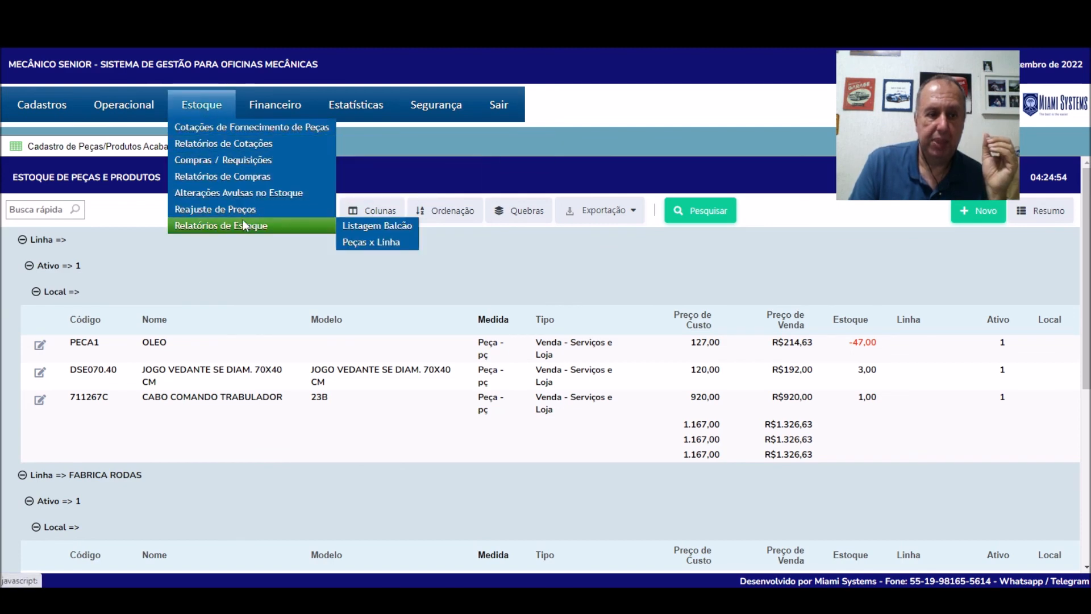
{"action": "left_click", "coordinate": [370, 228]}
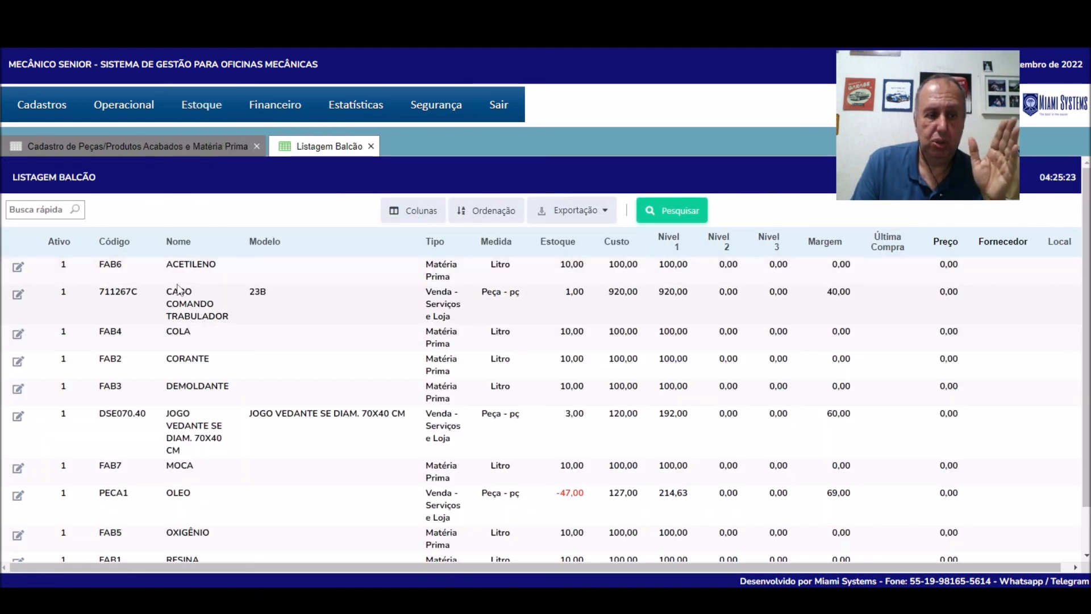
{"action": "left_click", "coordinate": [225, 238]}
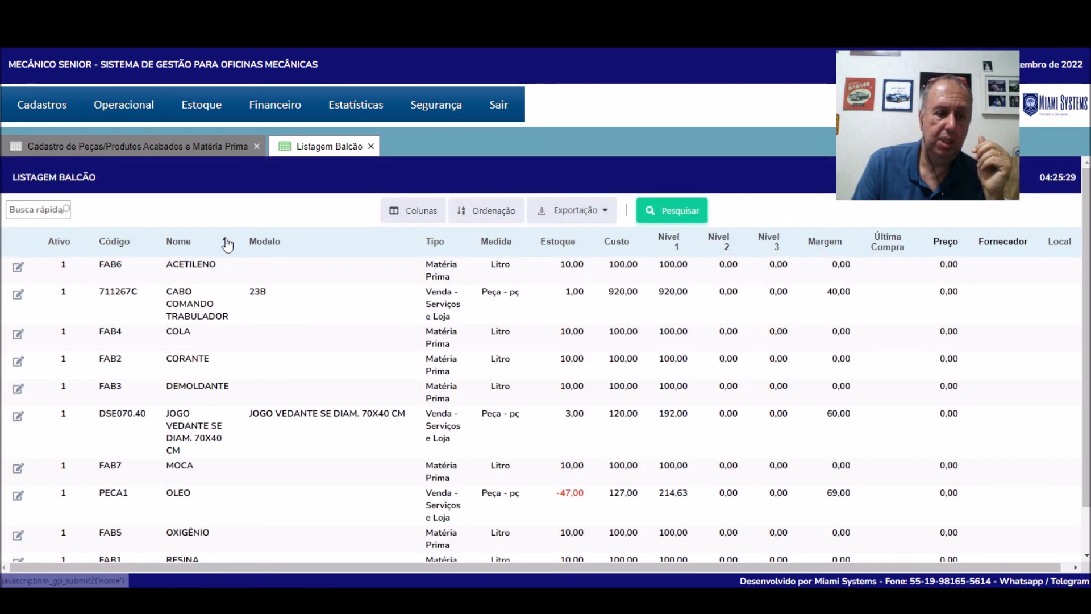